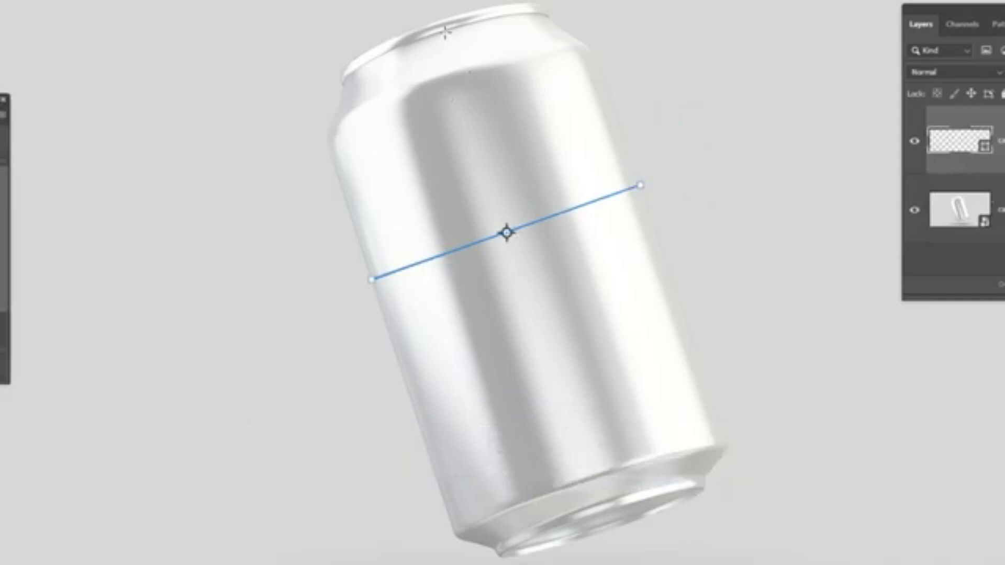
Measure the can's height with a line along its length, and delete both measuring lines.
{"action": "left_click_drag", "start_coordinate": [441, 30], "coordinate": [603, 503]}
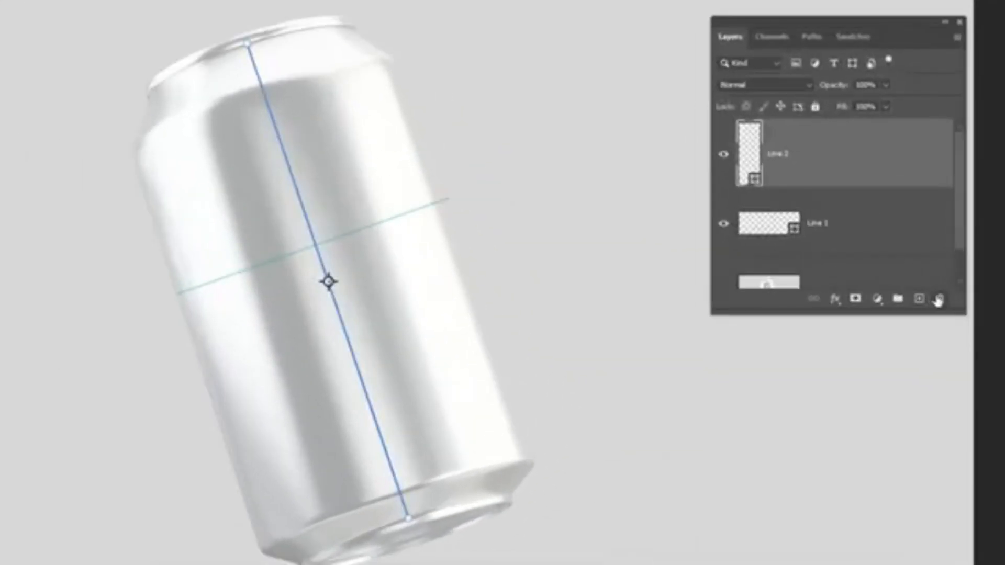
{"action": "left_click", "coordinate": [939, 300]}
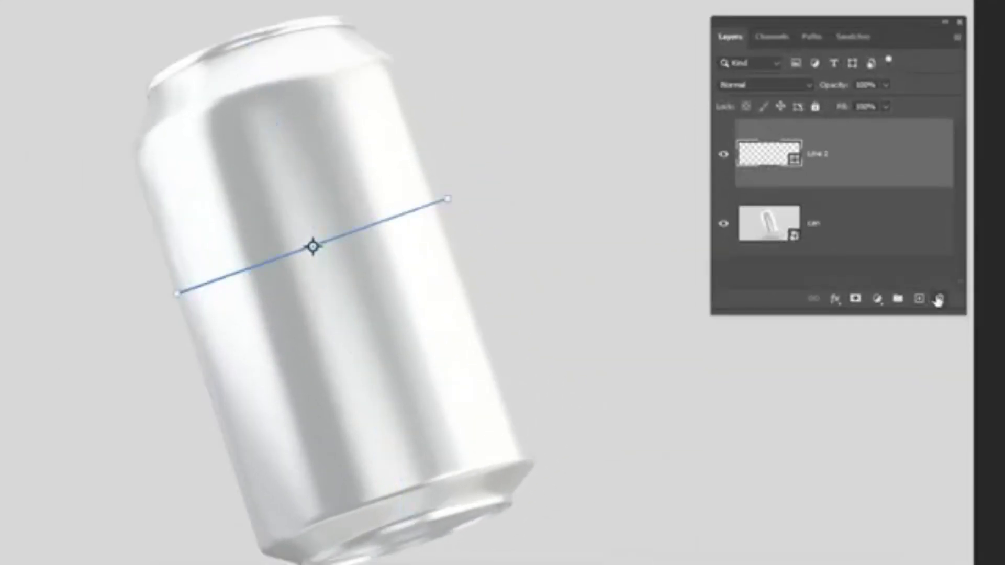
{"action": "left_click", "coordinate": [939, 300]}
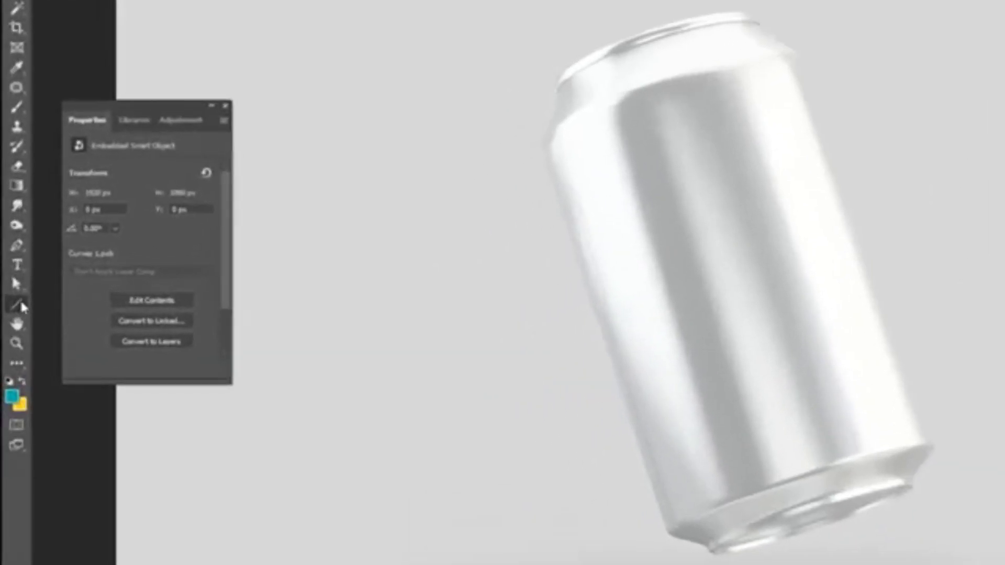
Create a rectangle shape 431 px wide and 754 px high with square corners.
{"action": "right_click", "coordinate": [12, 295]}
{"action": "left_click", "coordinate": [56, 295]}
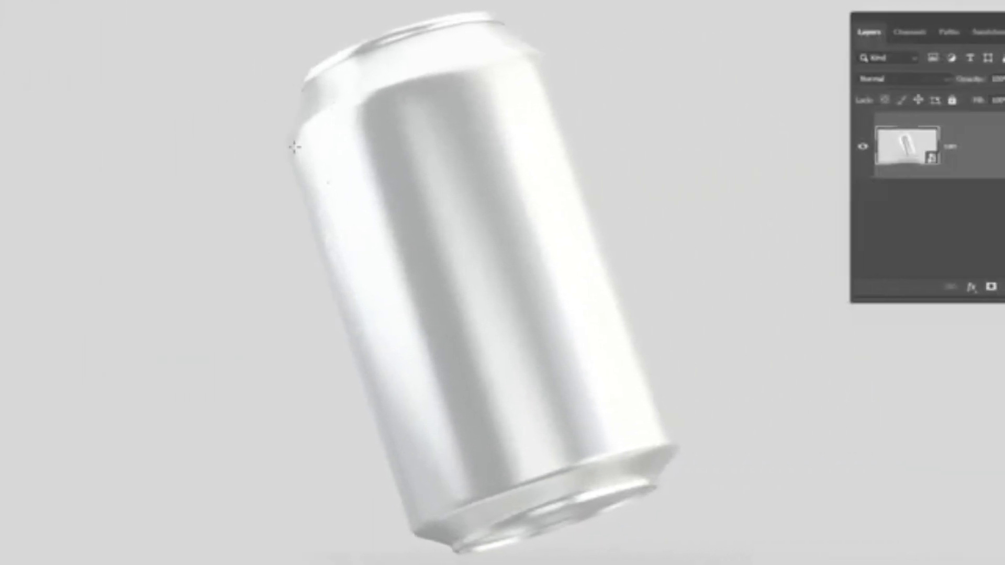
{"action": "left_click", "coordinate": [295, 147]}
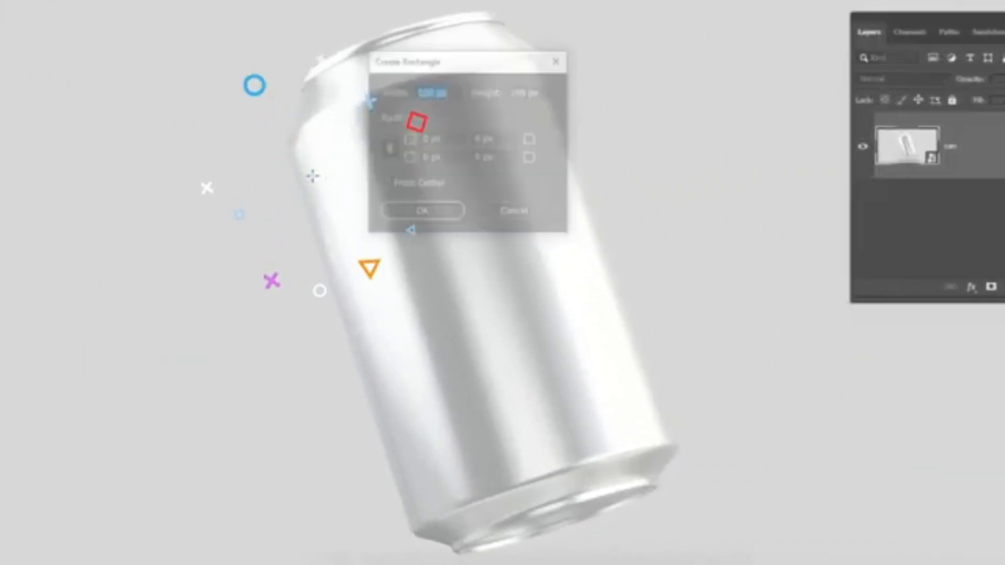
{"action": "type", "text": "431"}
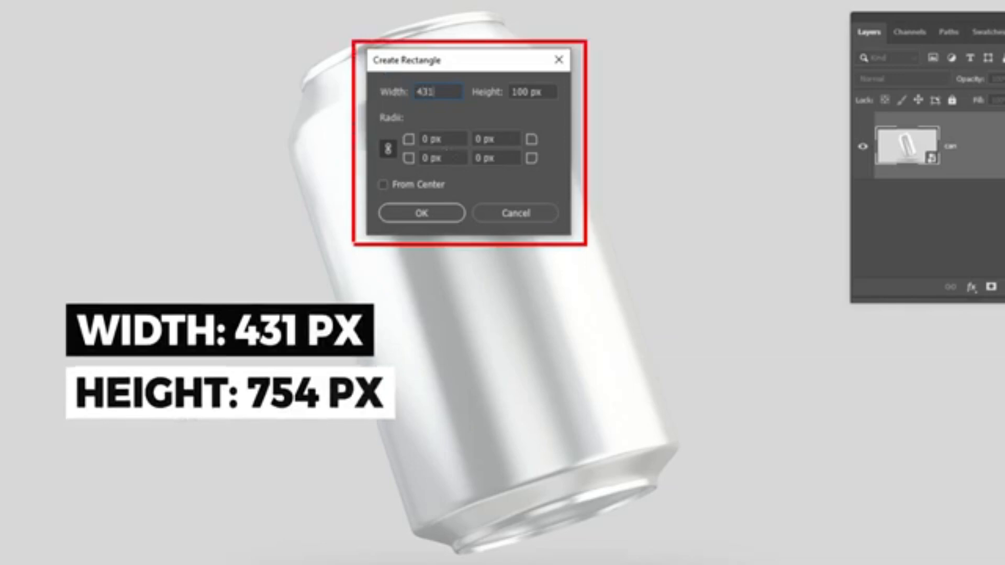
{"action": "type", "text": "754"}
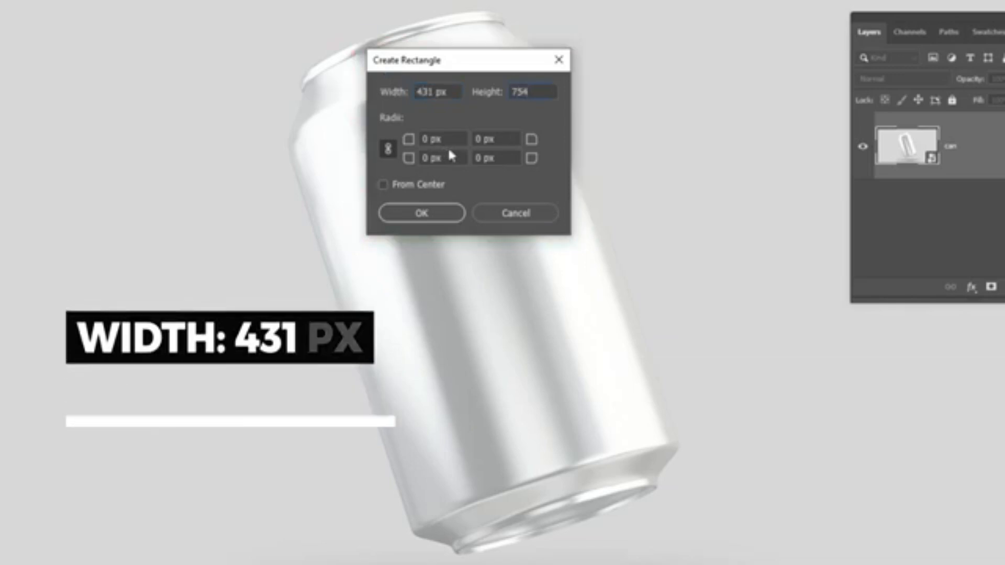
{"action": "left_click", "coordinate": [442, 212]}
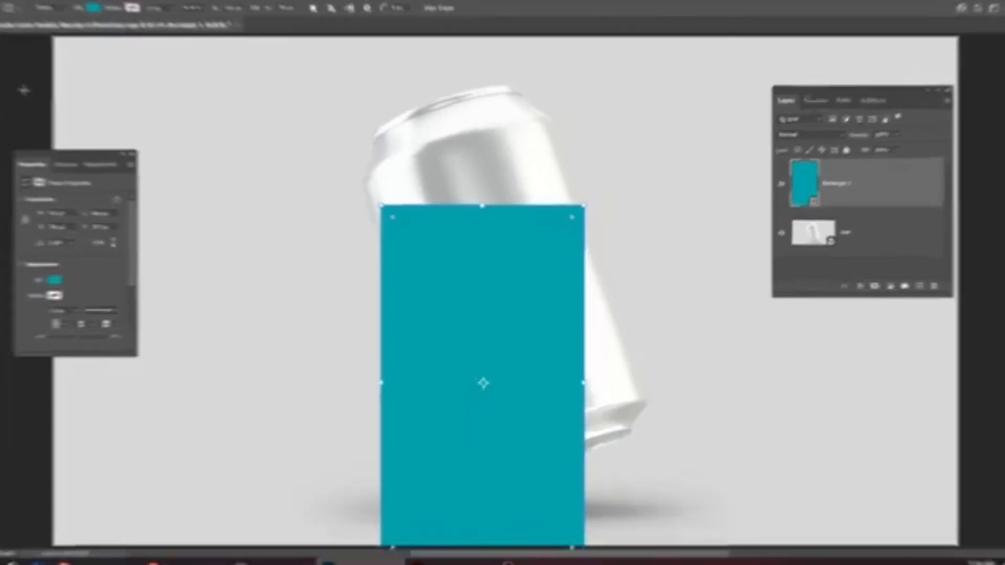
Change the rectangle's fill to golden yellow, move it up over the can, and close the shape properties.
{"action": "left_click", "coordinate": [17, 54]}
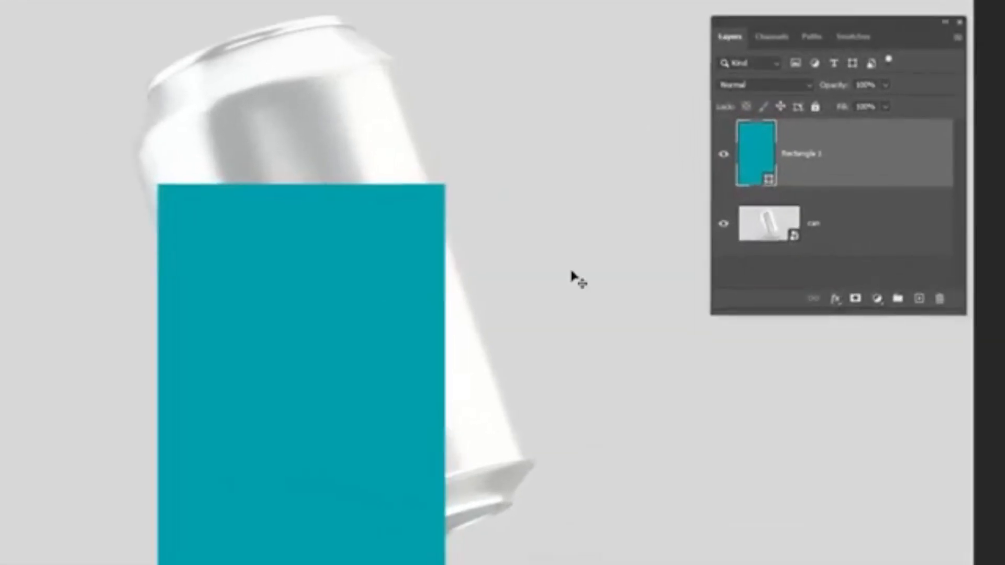
{"action": "double_click", "coordinate": [752, 155]}
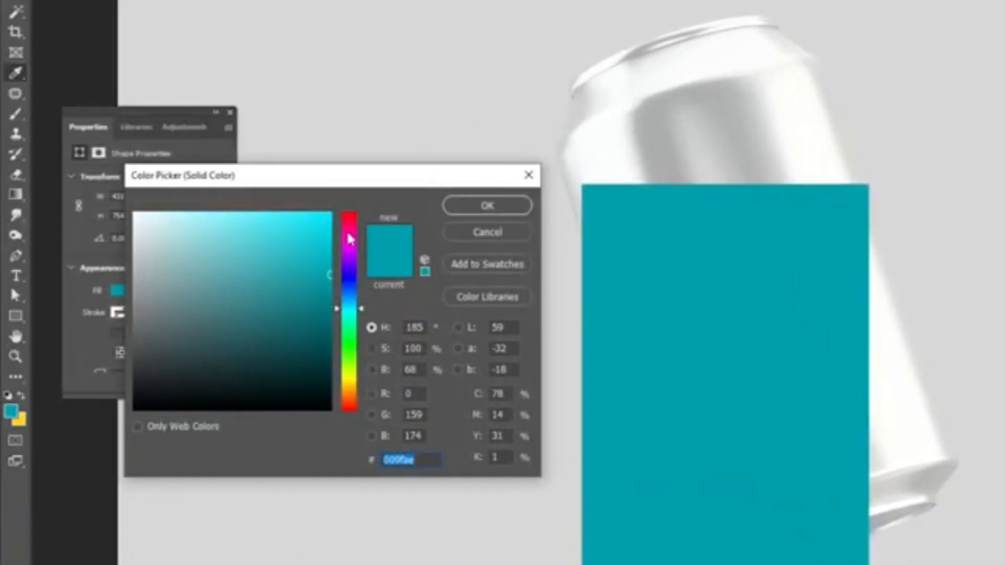
{"action": "left_click_drag", "start_coordinate": [348, 232], "coordinate": [357, 388]}
{"action": "left_click_drag", "start_coordinate": [301, 229], "coordinate": [307, 213]}
{"action": "left_click", "coordinate": [492, 212]}
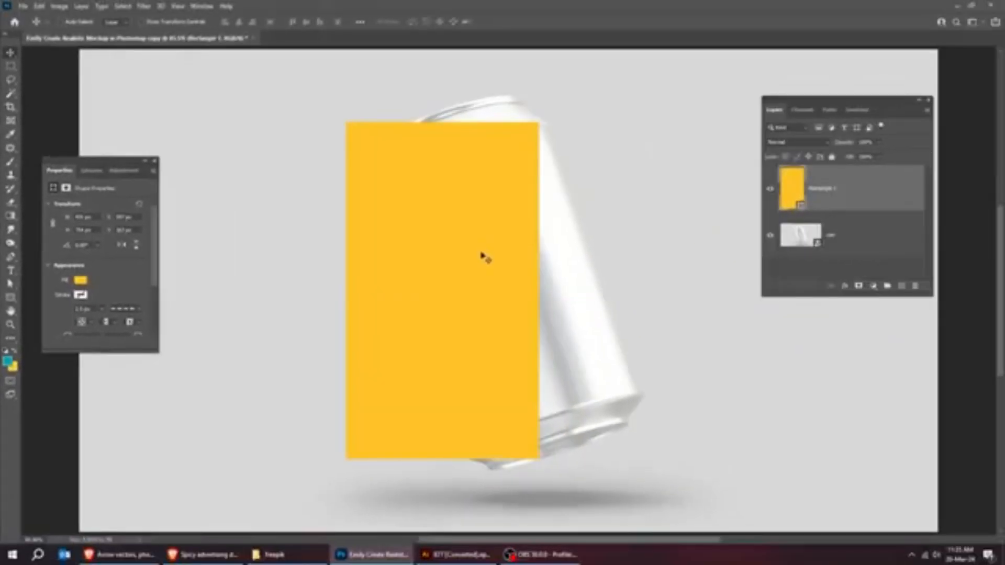
{"action": "left_click", "coordinate": [156, 163]}
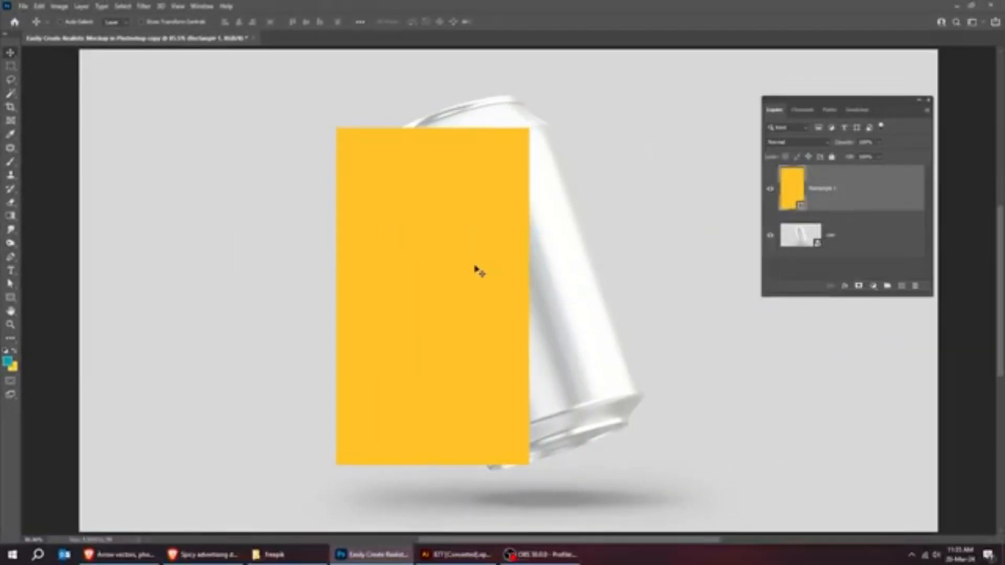
Scale the yellow rectangle up proportionally so it extends past the can's top and base.
{"action": "key", "text": "ctrl+t"}
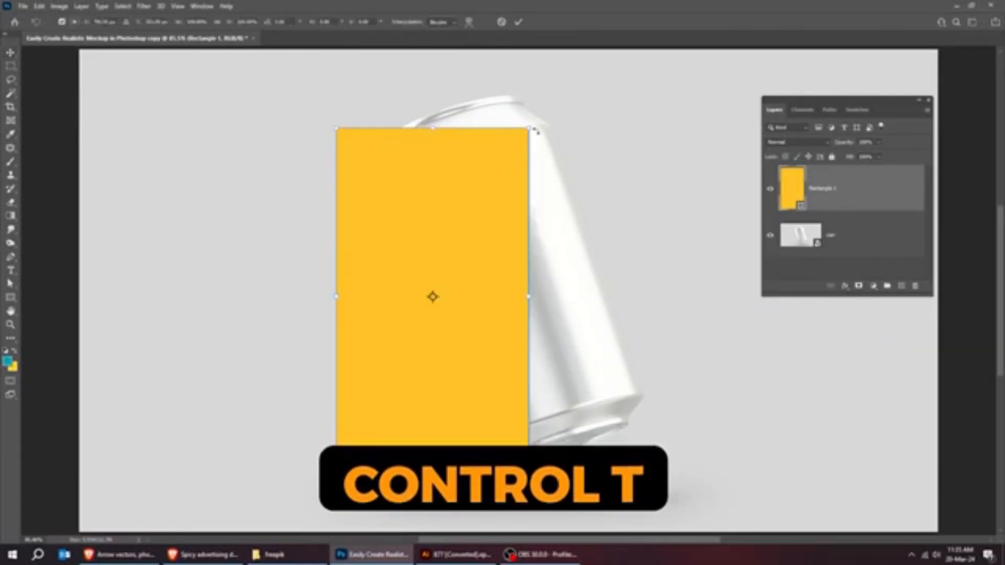
{"action": "left_click_drag", "start_coordinate": [529, 128], "coordinate": [588, 76]}
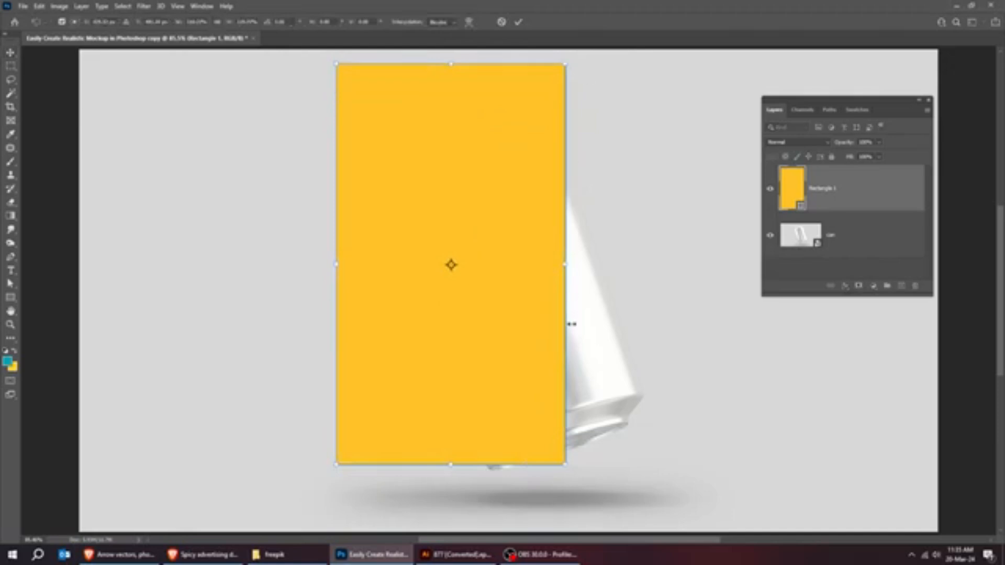
{"action": "left_click_drag", "start_coordinate": [566, 464], "coordinate": [579, 482]}
{"action": "key", "text": "Return"}
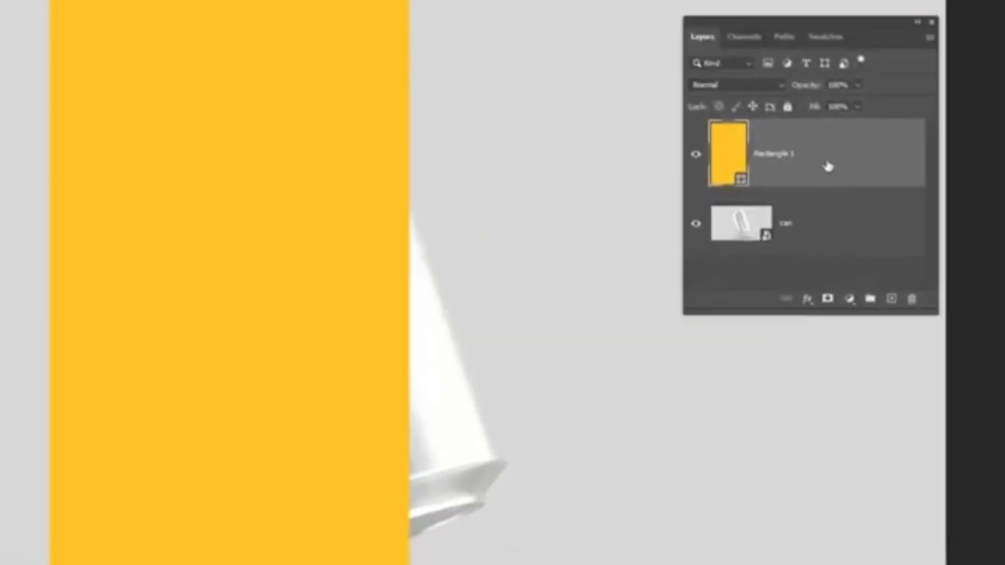
Convert the rectangle layer to a smart object named design and lower its fill to about 59%.
{"action": "right_click", "coordinate": [856, 196]}
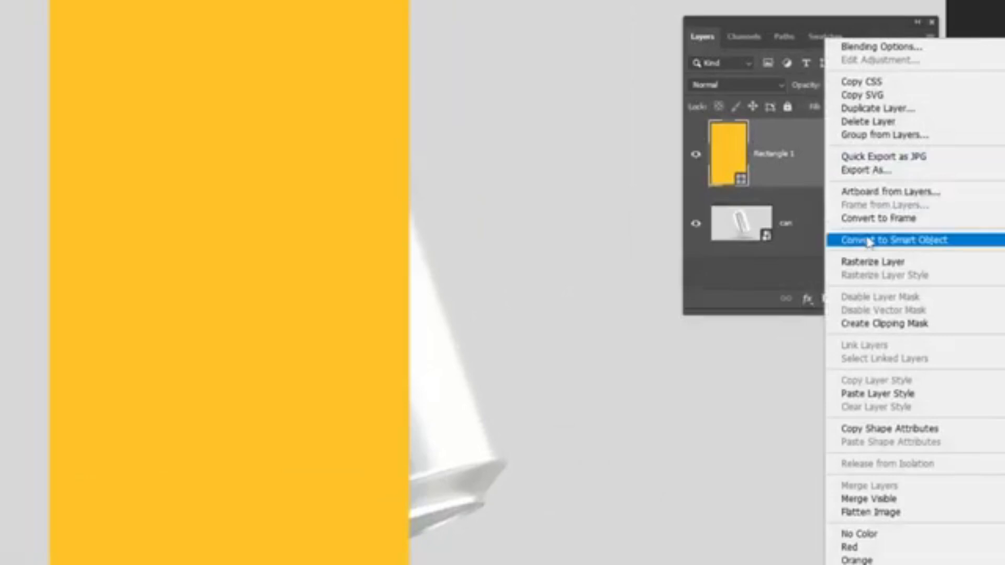
{"action": "left_click", "coordinate": [868, 239]}
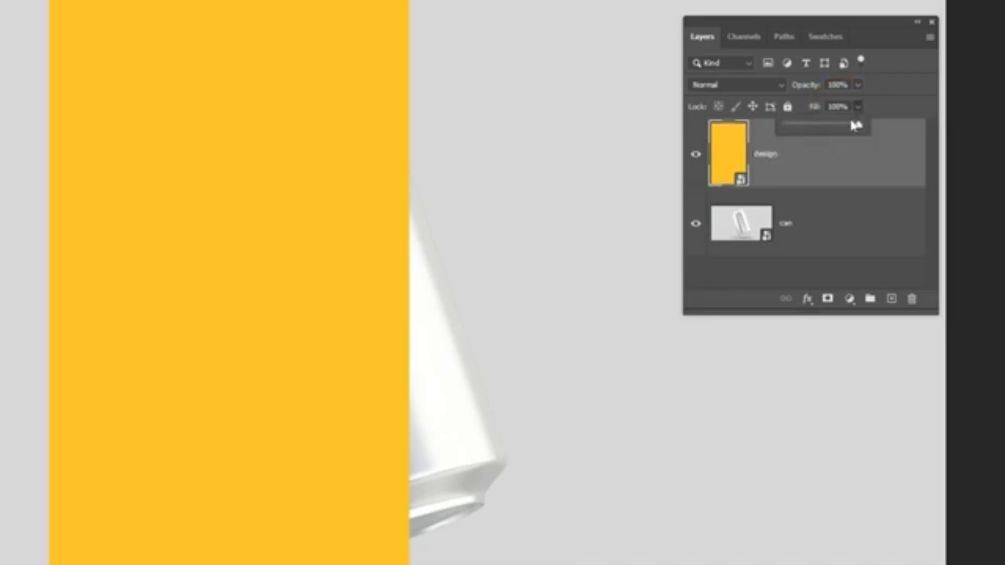
{"action": "left_click_drag", "start_coordinate": [832, 127], "coordinate": [831, 128]}
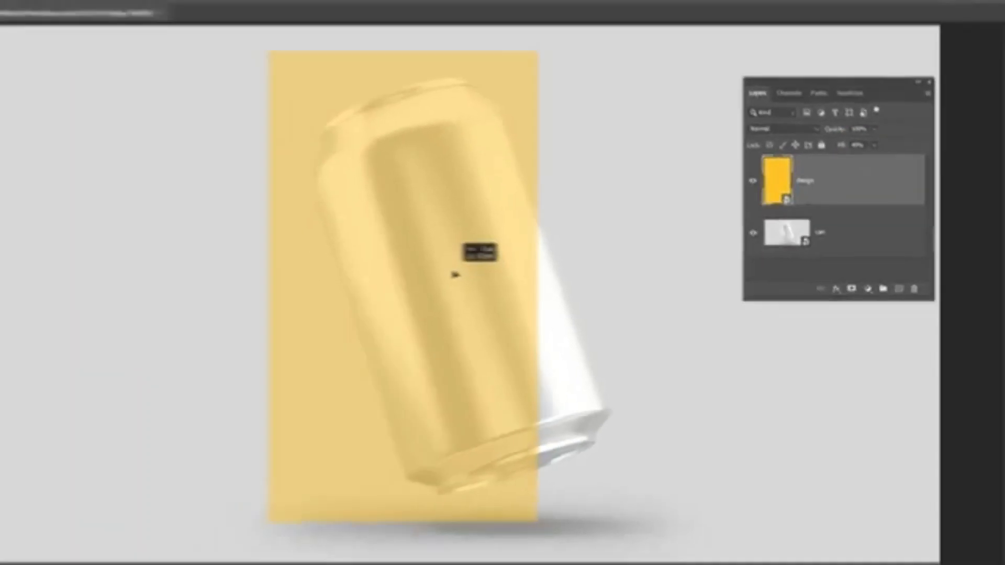
Rotate the design layer counterclockwise to match the can's tilt and position it to cover the whole can.
{"action": "key", "text": "ctrl+t"}
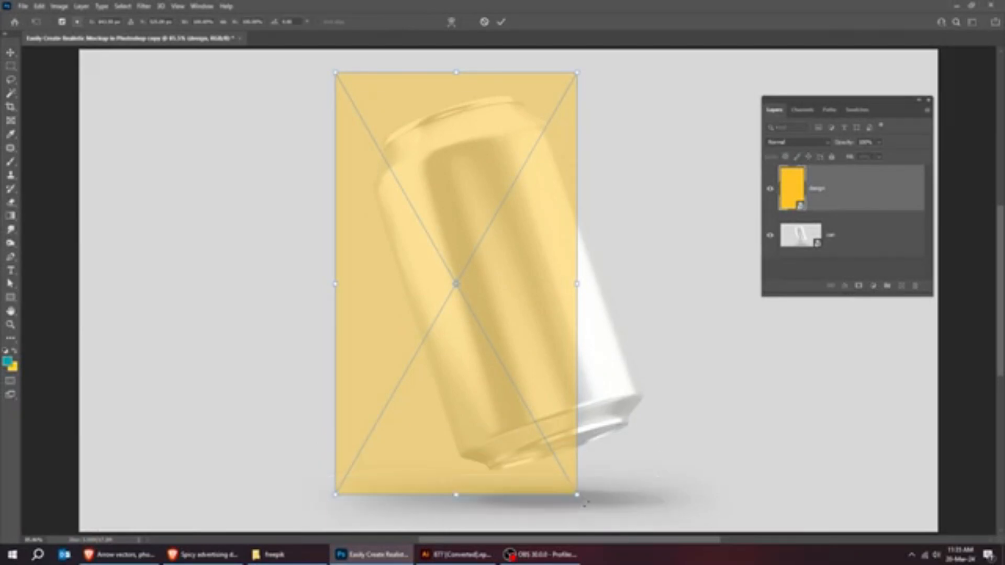
{"action": "left_click_drag", "start_coordinate": [635, 411], "coordinate": [676, 462]}
{"action": "left_click_drag", "start_coordinate": [522, 383], "coordinate": [575, 395]}
{"action": "mouse_move", "coordinate": [688, 450]}
{"action": "left_mouse_down"}
{"action": "mouse_move", "coordinate": [668, 435]}
{"action": "mouse_move", "coordinate": [678, 442]}
{"action": "left_mouse_up"}
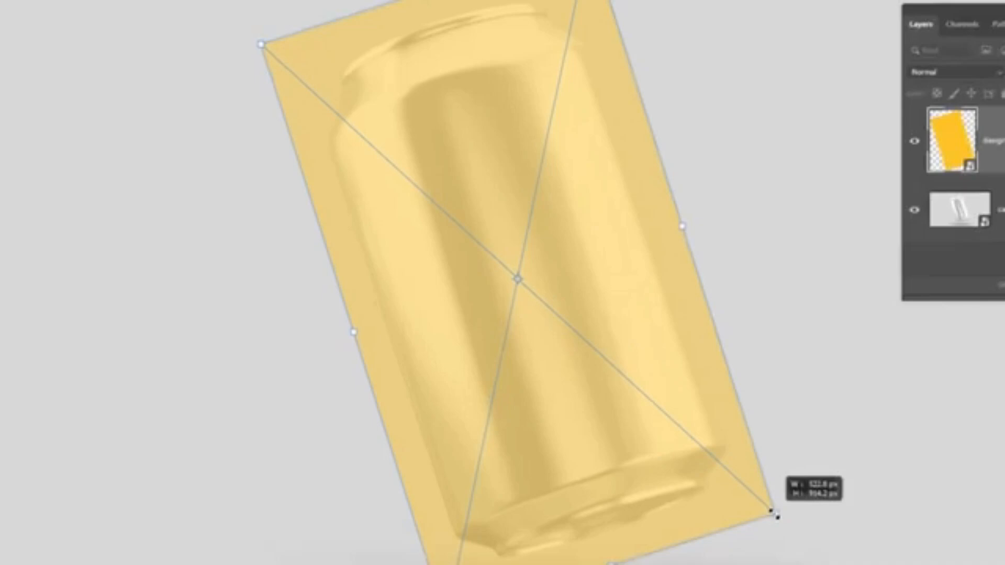
{"action": "left_click_drag", "start_coordinate": [777, 517], "coordinate": [782, 518]}
Warp the design layer by pulling its two upper corners inward toward the can's rim.
{"action": "right_click", "coordinate": [527, 283]}
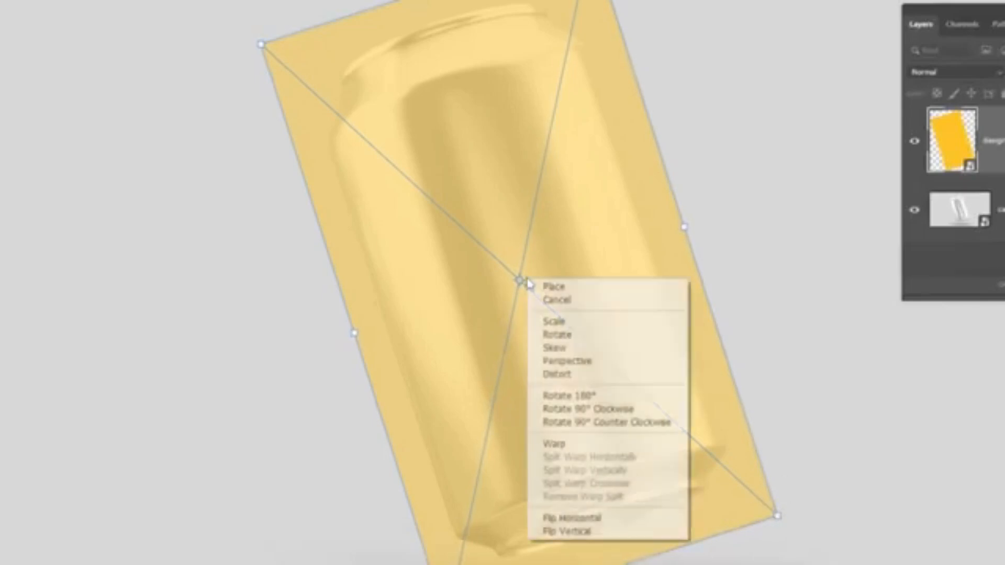
{"action": "left_click", "coordinate": [589, 444]}
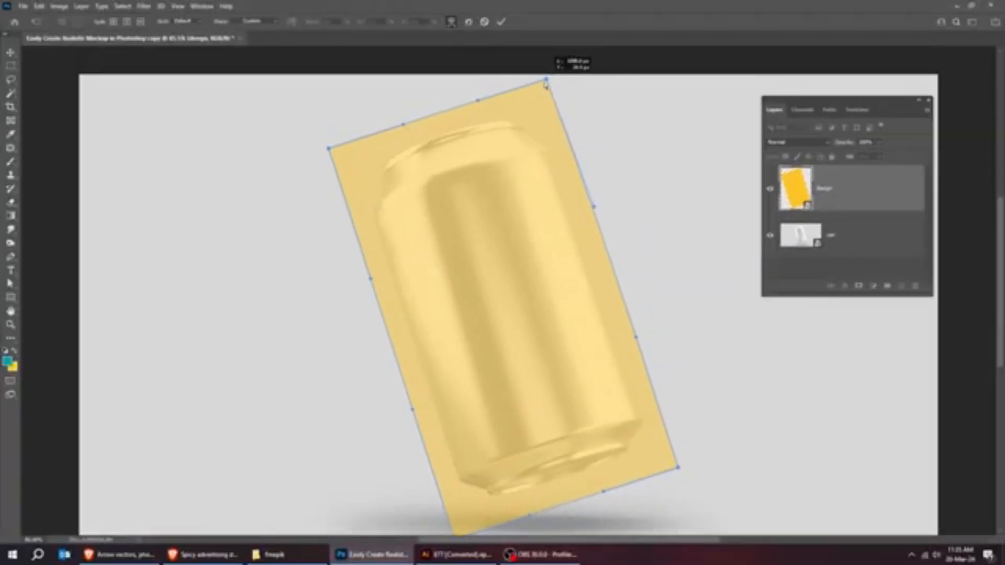
{"action": "left_click_drag", "start_coordinate": [546, 82], "coordinate": [545, 105]}
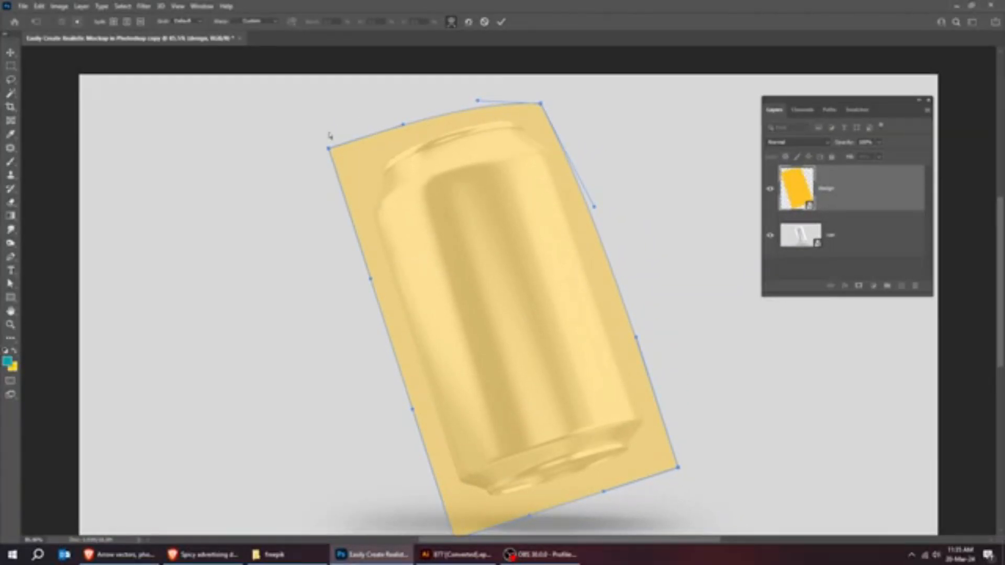
{"action": "left_click_drag", "start_coordinate": [329, 148], "coordinate": [360, 157]}
Pull the warp's two lower corners upward and inward around the can's base.
{"action": "scroll", "coordinate": [503, 345], "scroll_direction": "down", "scroll_amount": 3}
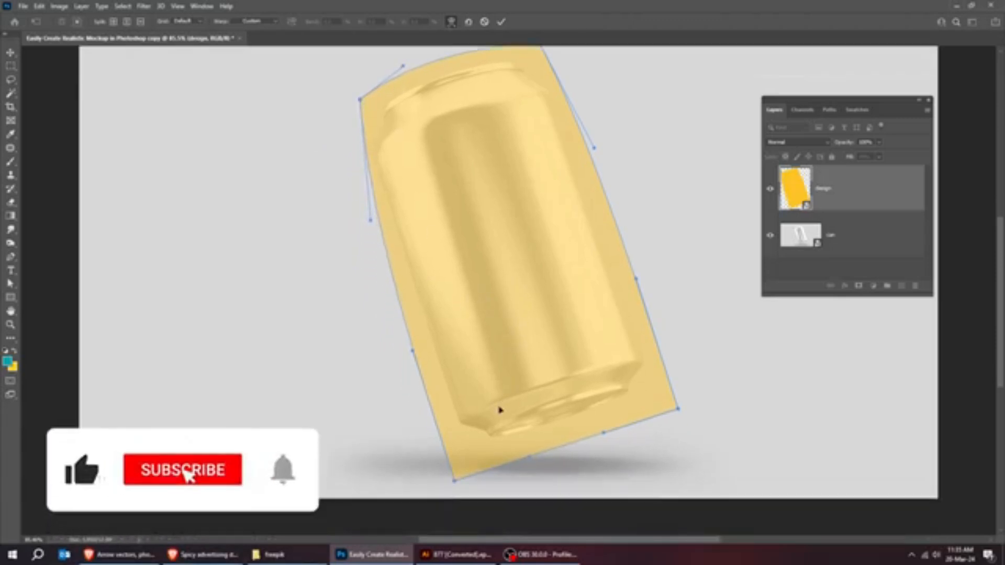
{"action": "left_click_drag", "start_coordinate": [456, 481], "coordinate": [453, 475]}
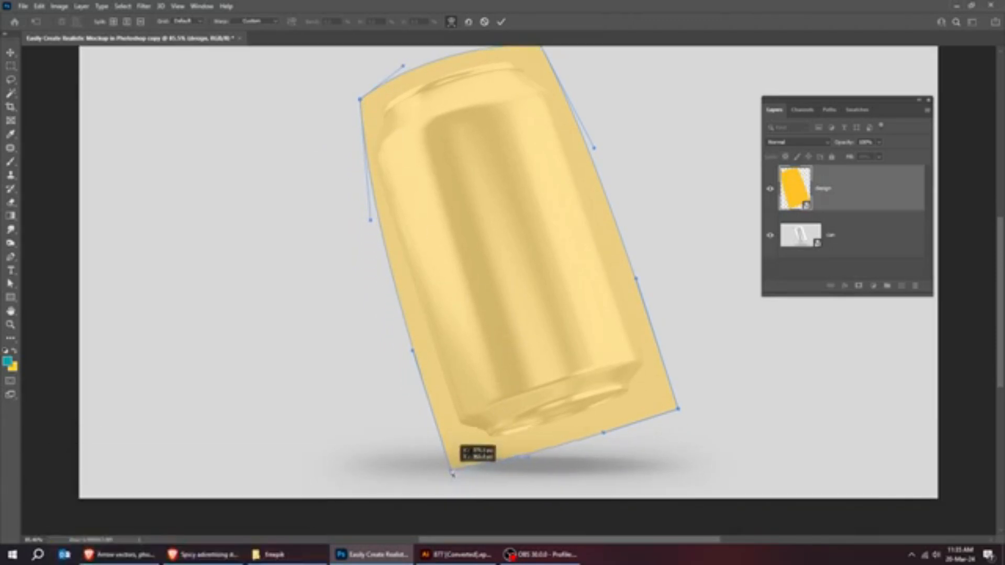
{"action": "left_click_drag", "start_coordinate": [680, 413], "coordinate": [679, 403]}
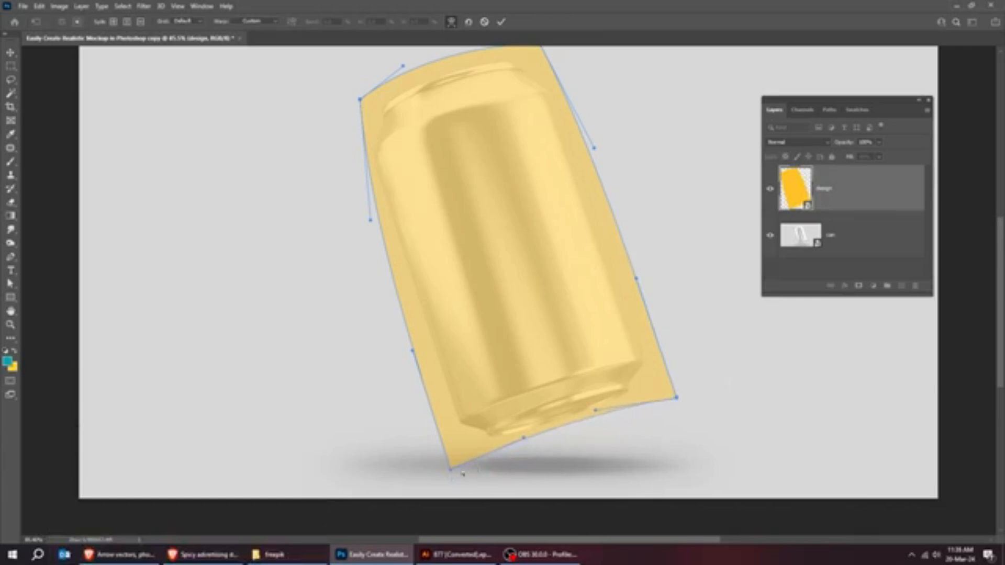
{"action": "left_click_drag", "start_coordinate": [450, 469], "coordinate": [449, 460]}
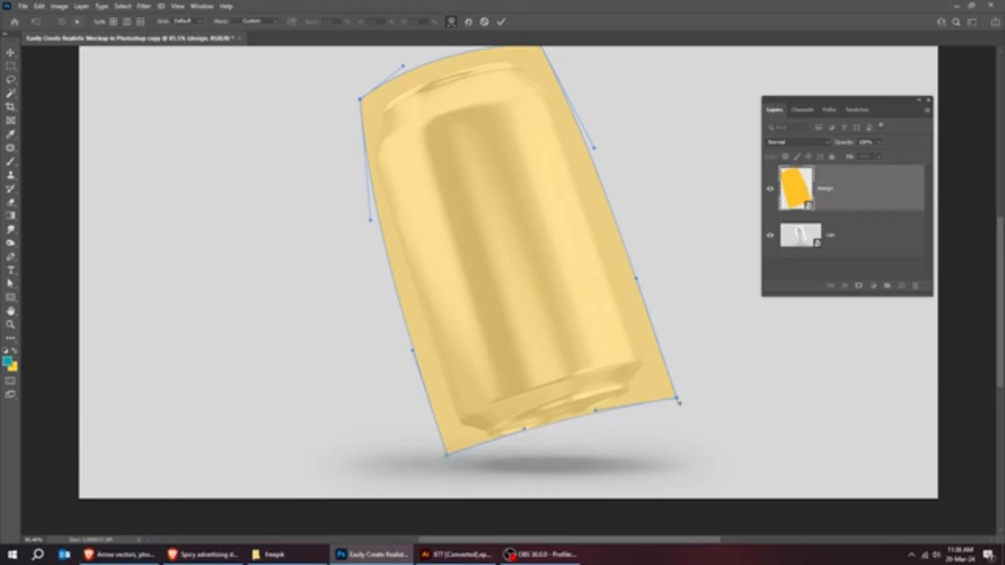
{"action": "left_click_drag", "start_coordinate": [680, 404], "coordinate": [660, 394]}
Adjust the warp's right-edge handles inward so the edge follows the can's right side.
{"action": "left_click_drag", "start_coordinate": [636, 280], "coordinate": [620, 281]}
{"action": "scroll", "coordinate": [630, 280], "scroll_direction": "up", "scroll_amount": 3}
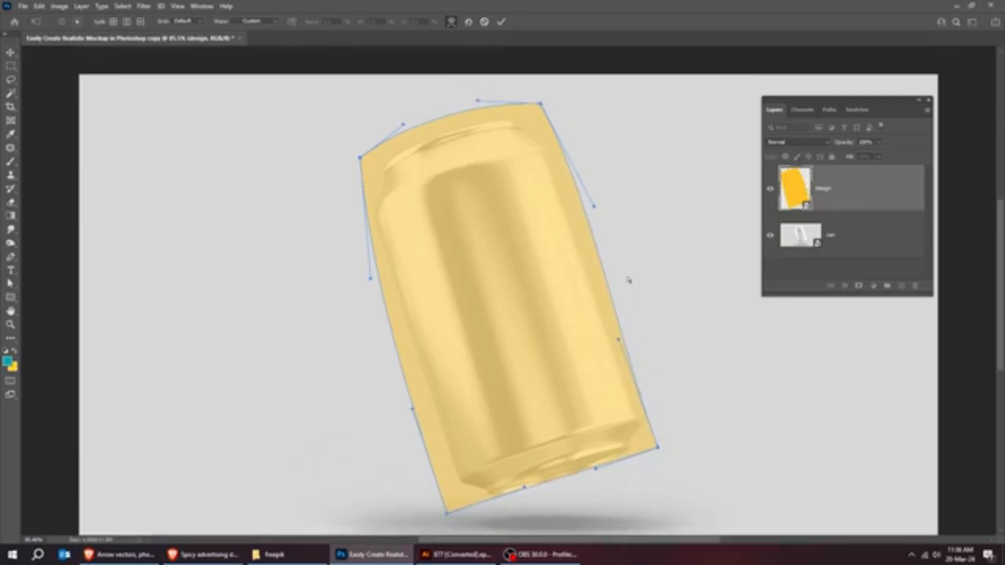
{"action": "scroll", "coordinate": [594, 219], "scroll_direction": "up", "scroll_amount": 2}
{"action": "left_click_drag", "start_coordinate": [597, 201], "coordinate": [579, 207]}
{"action": "scroll", "coordinate": [579, 214], "scroll_direction": "up", "scroll_amount": 2}
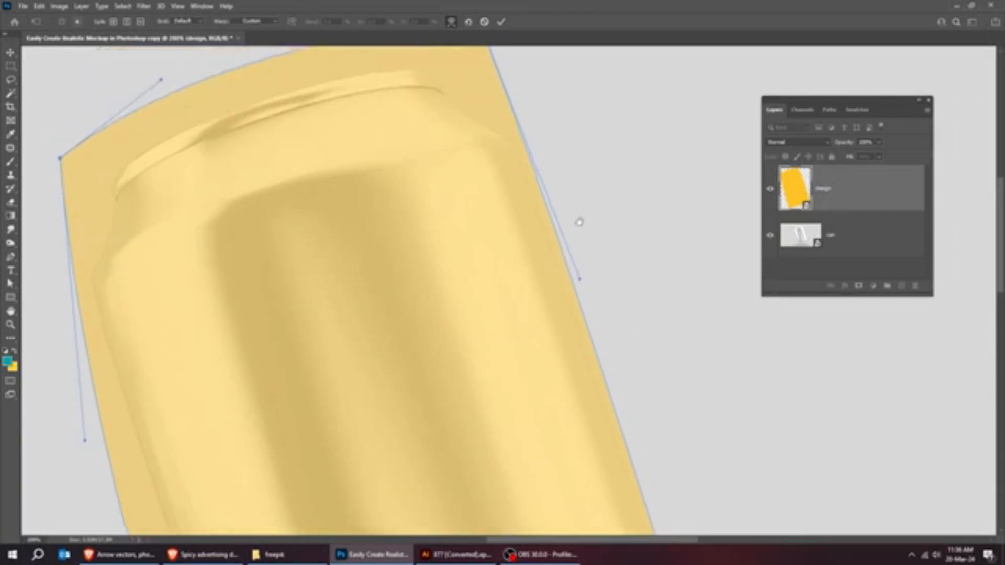
{"action": "left_click_drag", "start_coordinate": [580, 280], "coordinate": [567, 284]}
Lower the warp's upper corners and reshape the top curve with its handles to follow the can's rim.
{"action": "left_click_drag", "start_coordinate": [475, 88], "coordinate": [566, 241]}
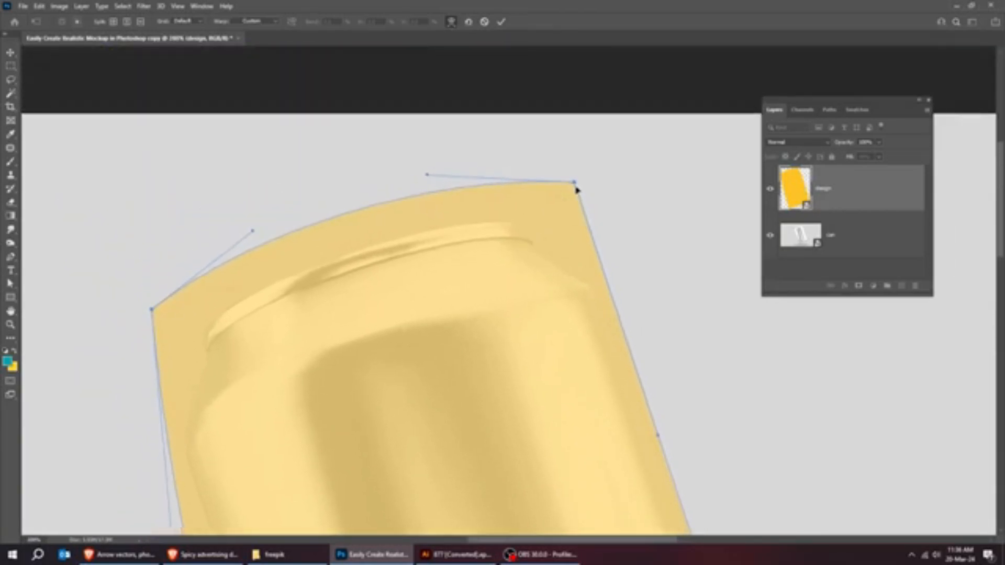
{"action": "left_click_drag", "start_coordinate": [575, 186], "coordinate": [569, 210]}
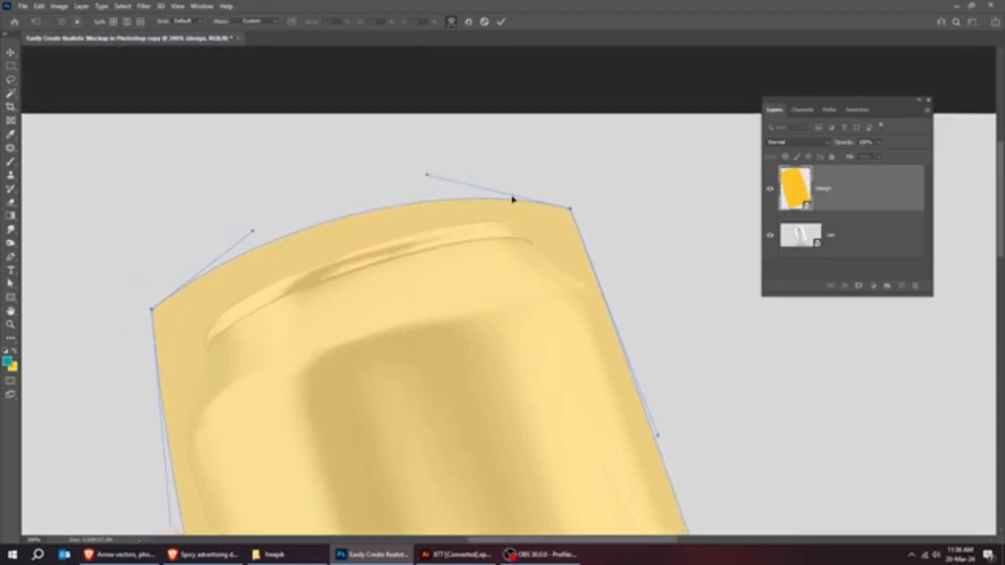
{"action": "left_click_drag", "start_coordinate": [151, 310], "coordinate": [160, 351]}
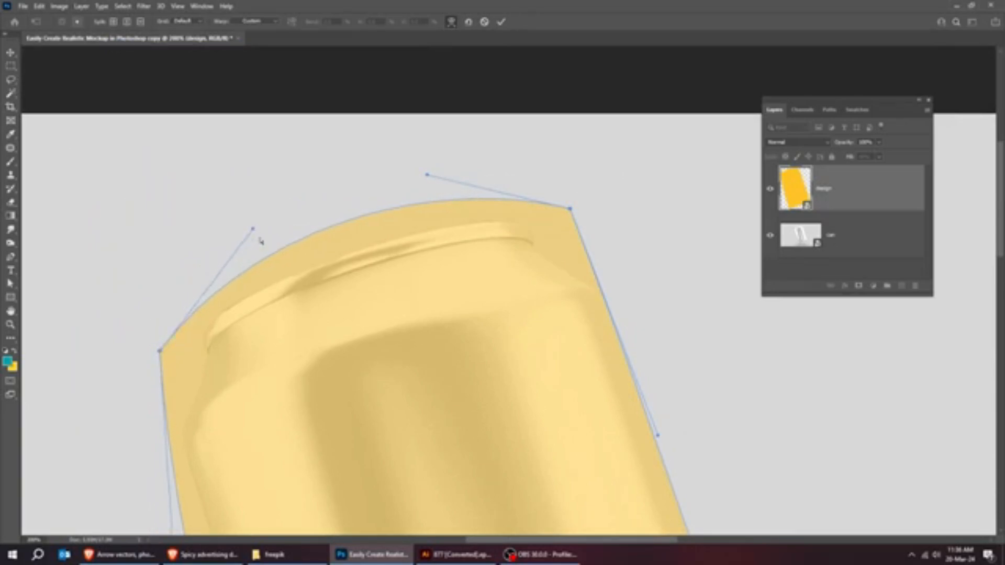
{"action": "left_click_drag", "start_coordinate": [260, 240], "coordinate": [327, 243]}
{"action": "left_click_drag", "start_coordinate": [573, 209], "coordinate": [574, 229]}
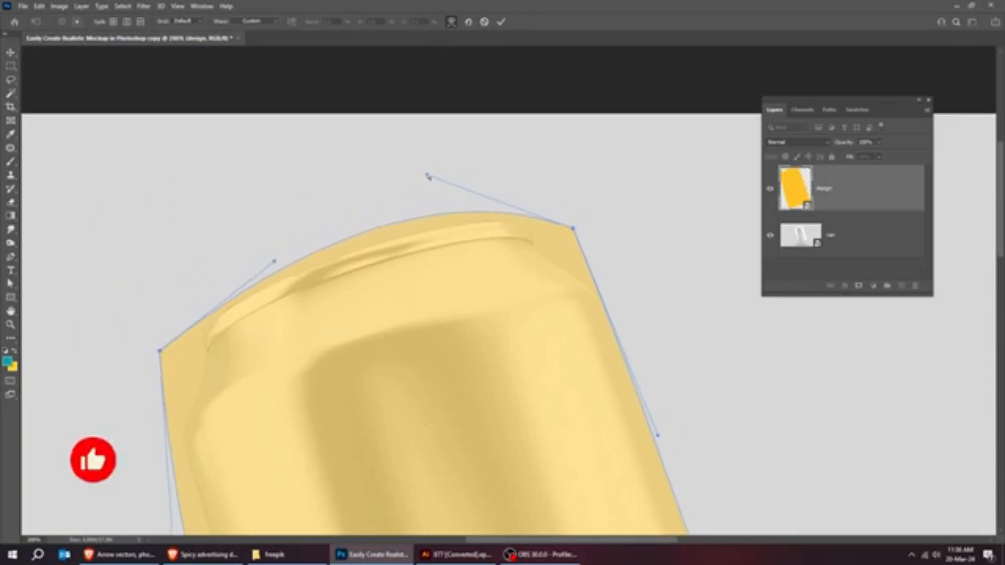
{"action": "left_click_drag", "start_coordinate": [427, 174], "coordinate": [432, 206]}
Move the warp's two left-edge handles inward so the edge follows the can's left side.
{"action": "scroll", "coordinate": [432, 204], "scroll_direction": "down", "scroll_amount": 10}
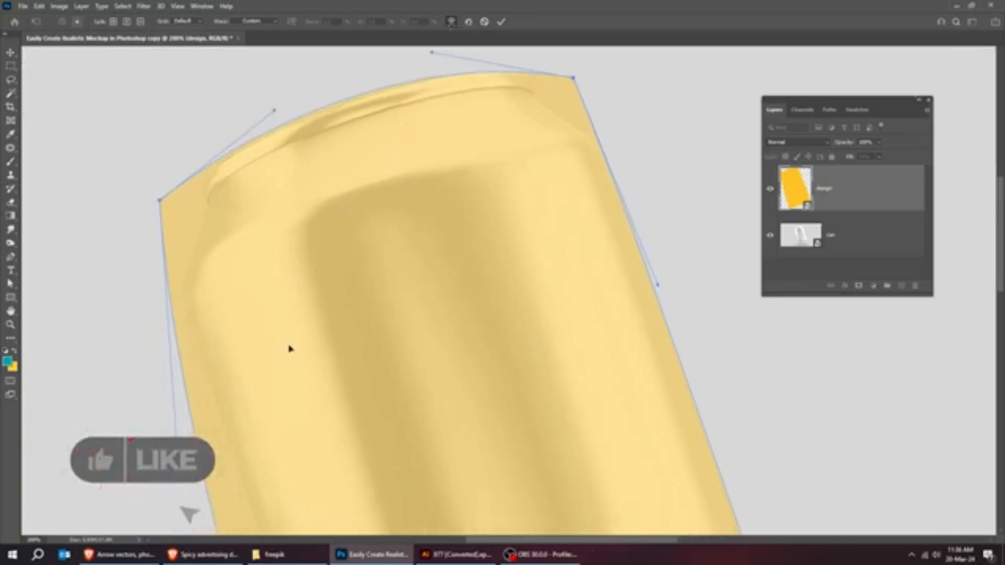
{"action": "key", "text": "ctrl+minus"}
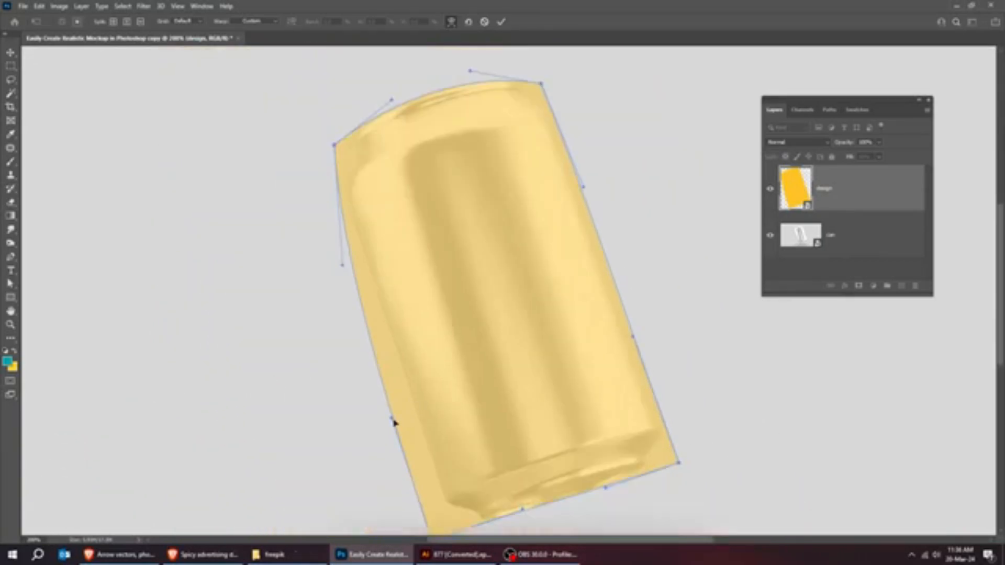
{"action": "left_click_drag", "start_coordinate": [394, 421], "coordinate": [408, 407]}
{"action": "left_click_drag", "start_coordinate": [341, 262], "coordinate": [366, 272]}
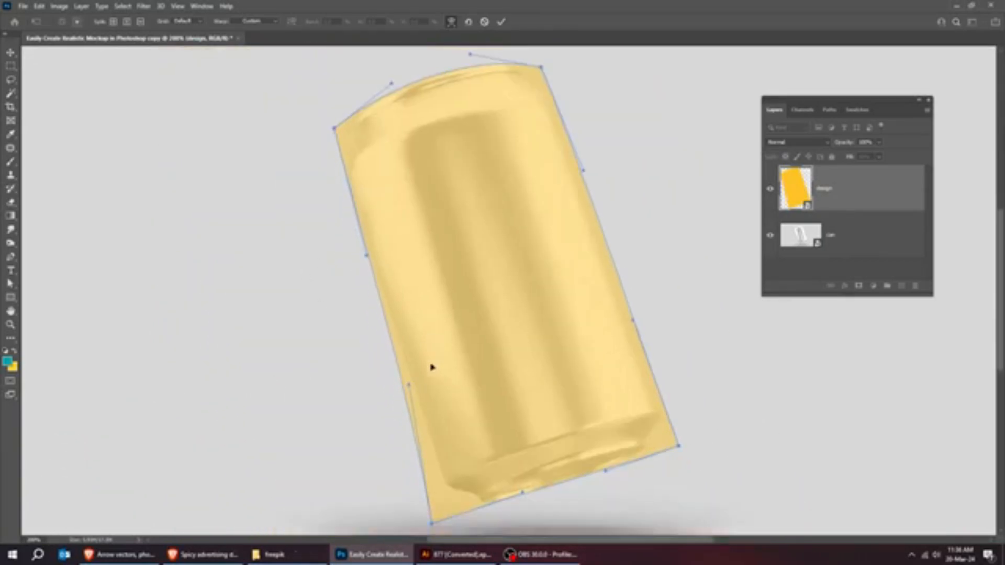
Move the warp's lower-left corner inward to the can's base edge and commit the warp.
{"action": "scroll", "coordinate": [433, 366], "scroll_direction": "down", "scroll_amount": 2}
{"action": "left_click_drag", "start_coordinate": [437, 464], "coordinate": [456, 465]}
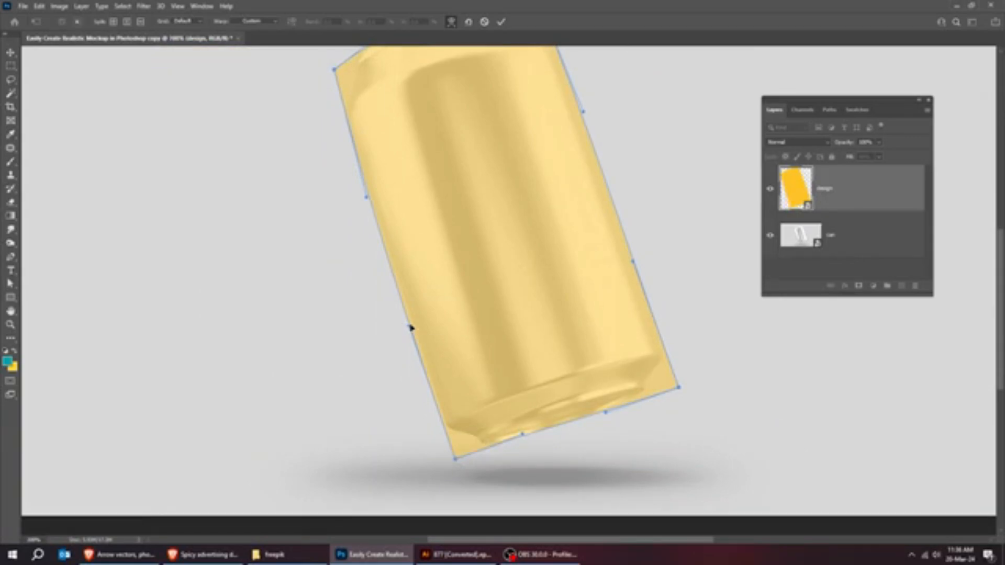
{"action": "scroll", "coordinate": [440, 255], "scroll_direction": "up", "scroll_amount": 2}
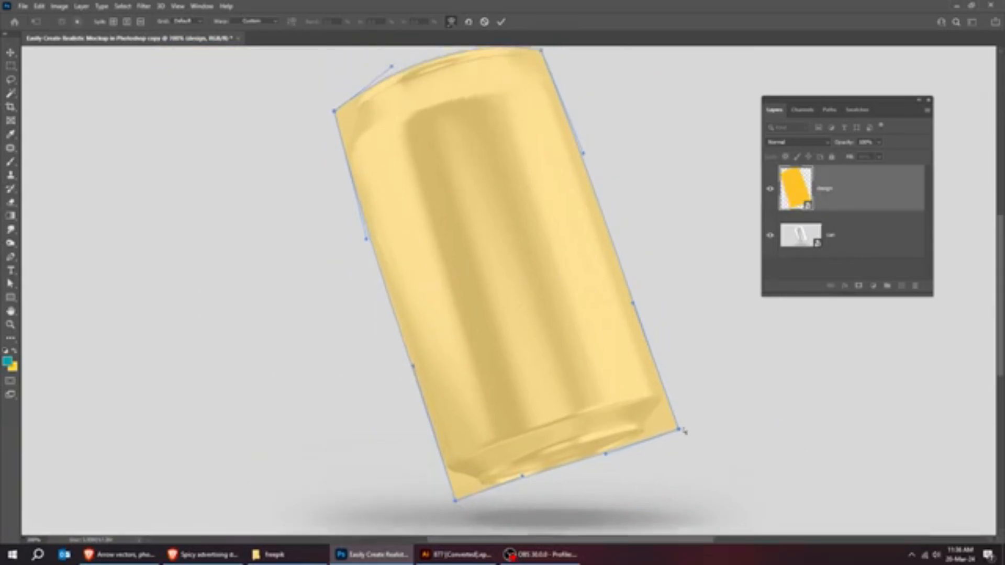
{"action": "key", "text": "Return"}
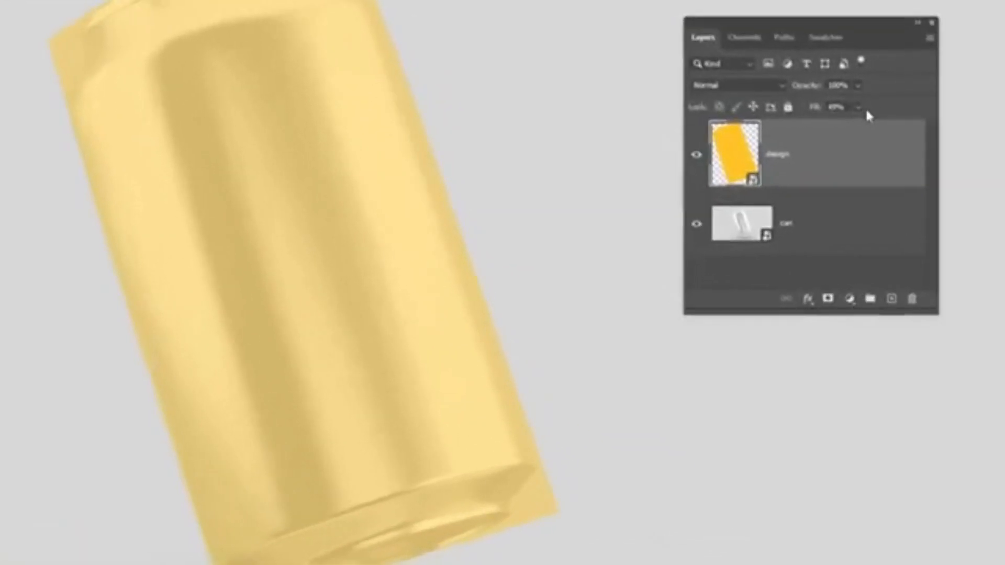
Set the design layer's fill to 100% and hide the layer.
{"action": "left_click", "coordinate": [879, 157]}
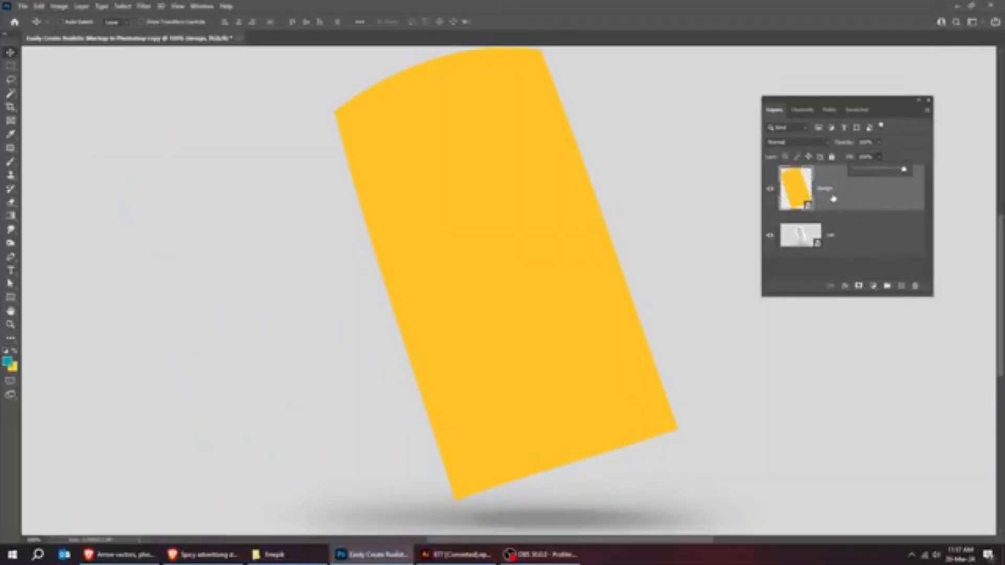
{"action": "left_click", "coordinate": [770, 189]}
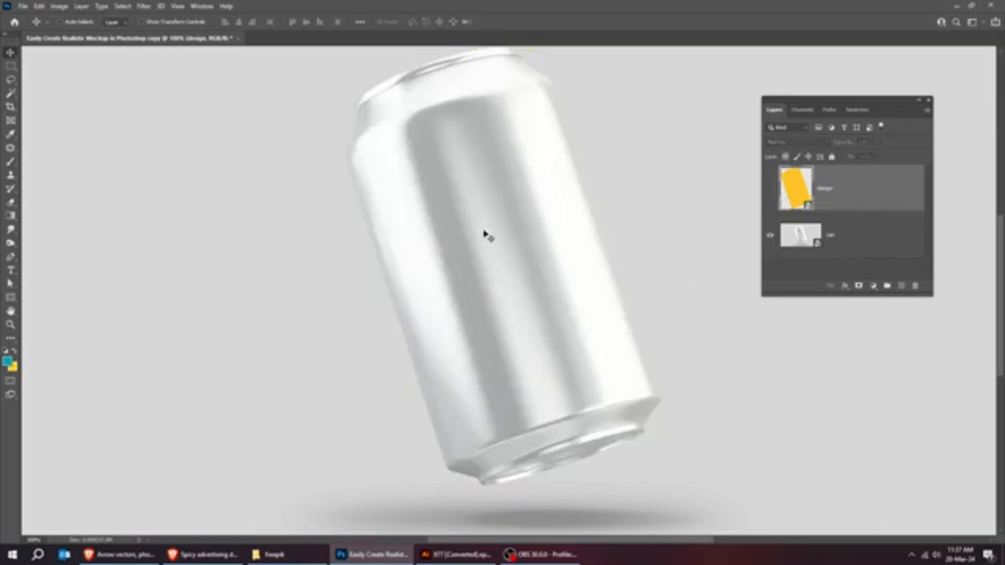
{"action": "key", "text": "ctrl+minus"}
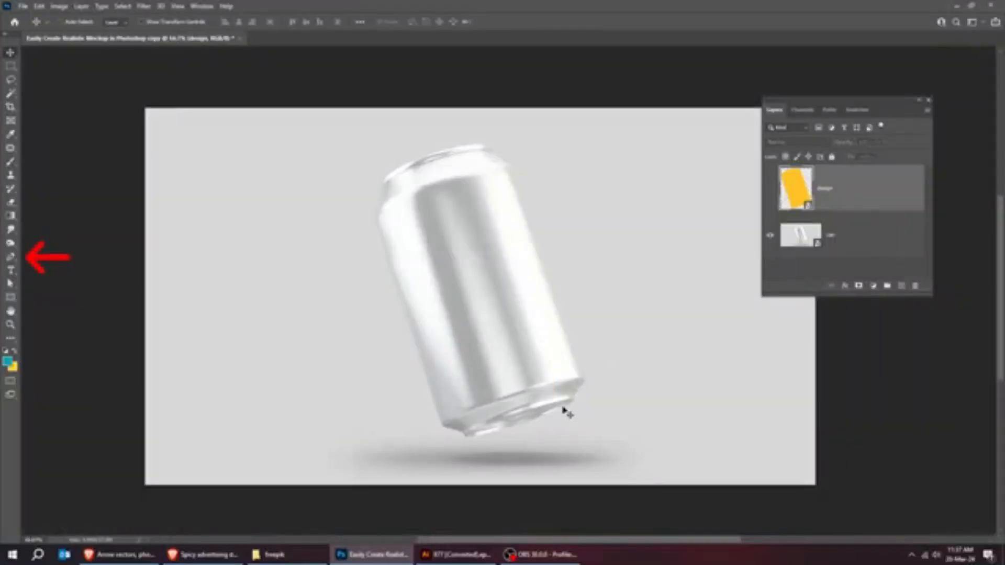
{"action": "left_click_drag", "start_coordinate": [553, 409], "coordinate": [544, 408]}
{"action": "scroll", "coordinate": [544, 408], "scroll_direction": "up", "scroll_amount": 2}
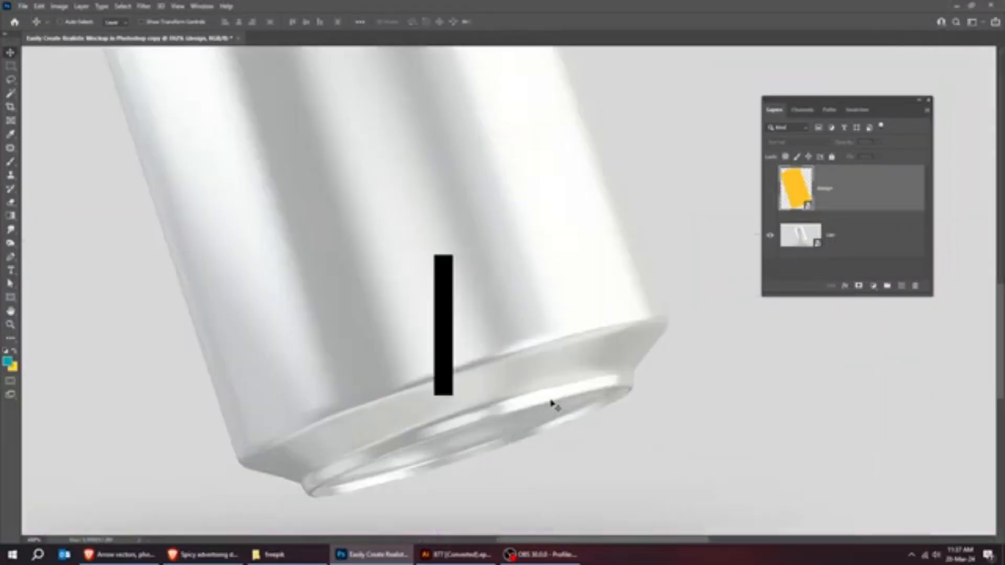
{"action": "key", "text": "p"}
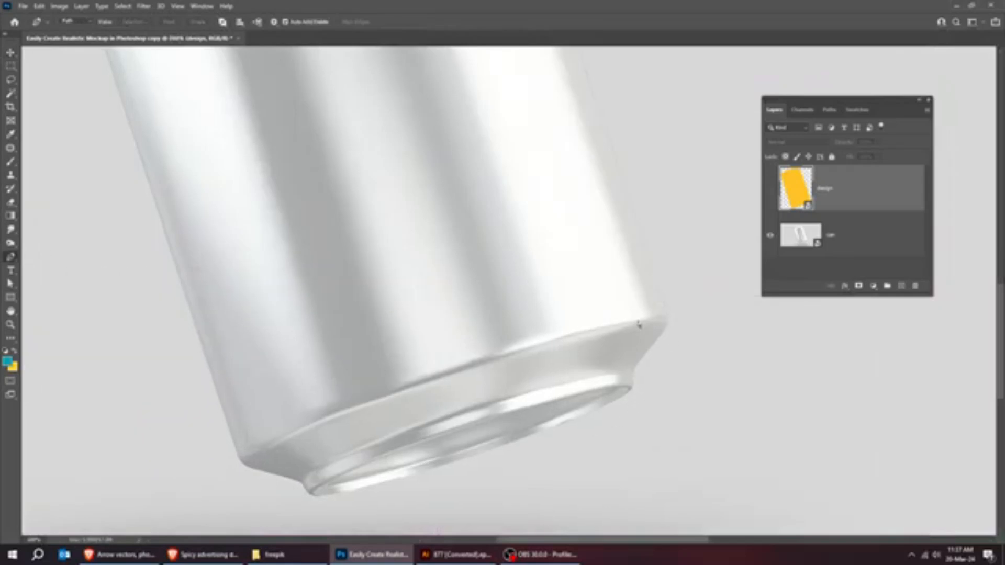
{"action": "key", "text": "ctrl+0"}
Load the saved can 2 channel as a new selection around the can's body.
{"action": "left_click", "coordinate": [16, 67]}
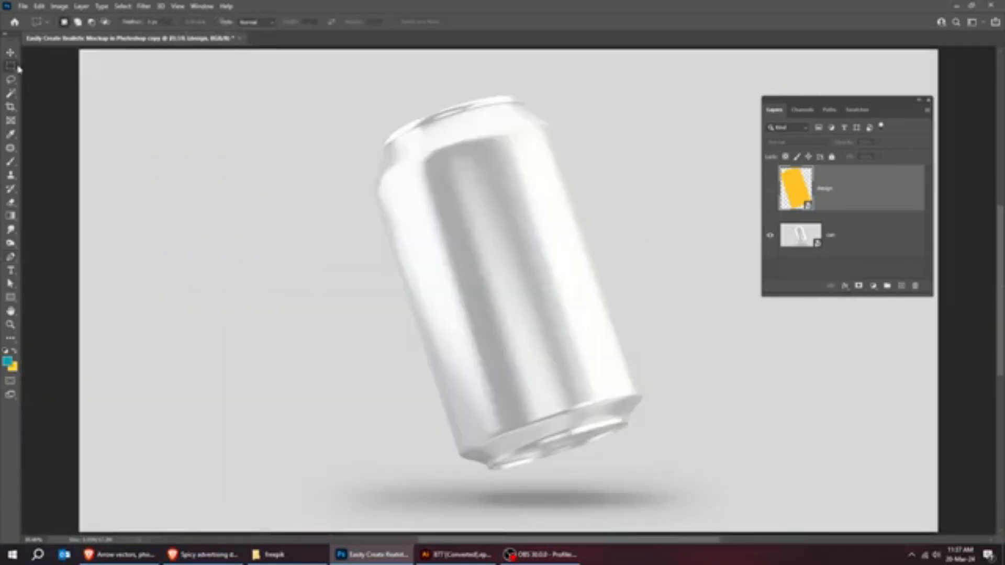
{"action": "right_click", "coordinate": [487, 199]}
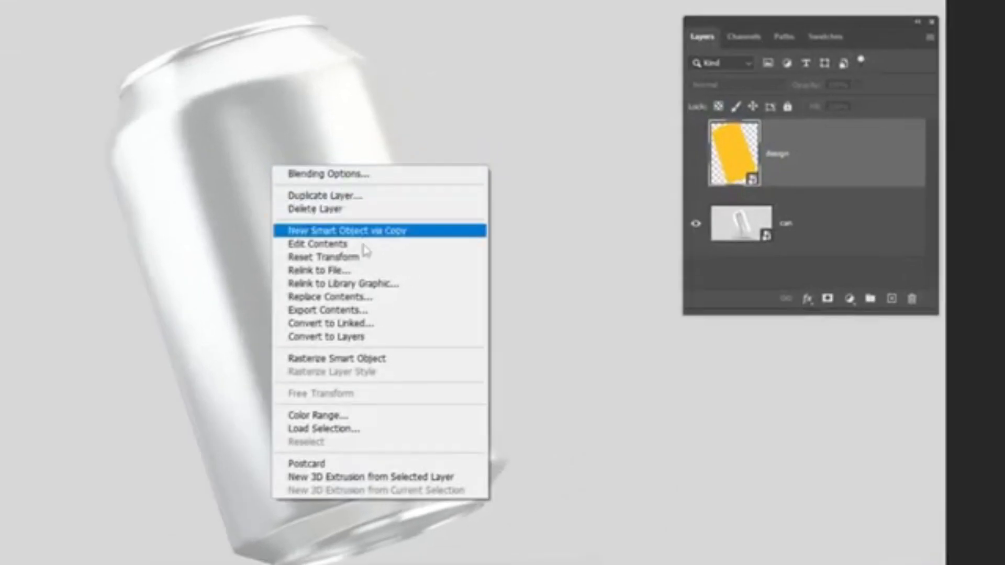
{"action": "left_click", "coordinate": [386, 430]}
{"action": "left_click", "coordinate": [296, 127]}
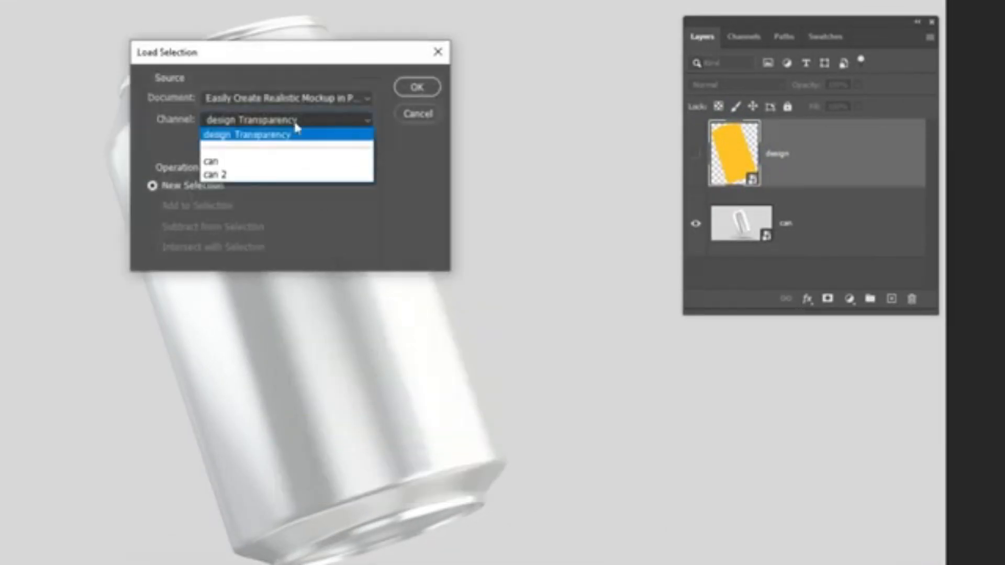
{"action": "left_click", "coordinate": [298, 177]}
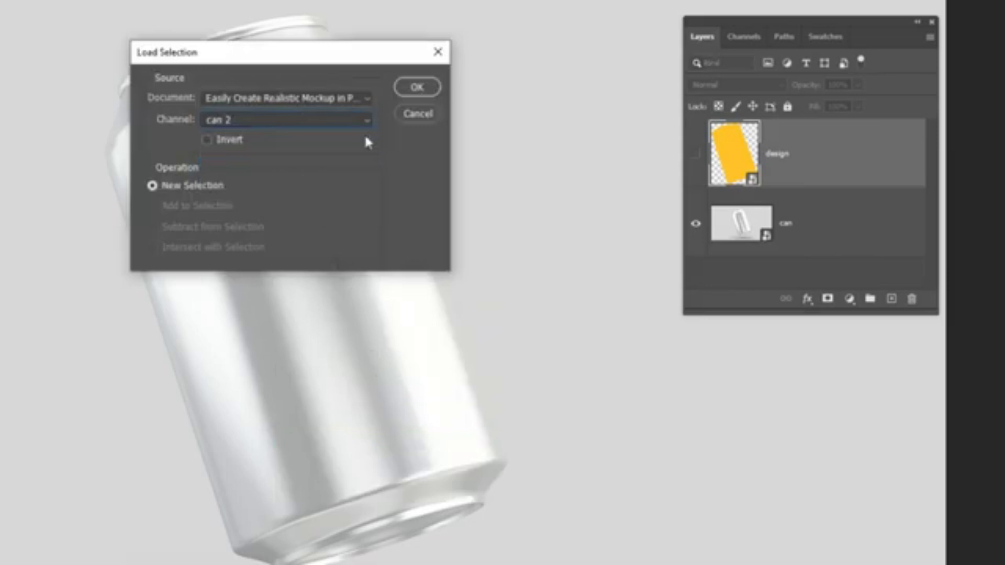
{"action": "left_click", "coordinate": [417, 88]}
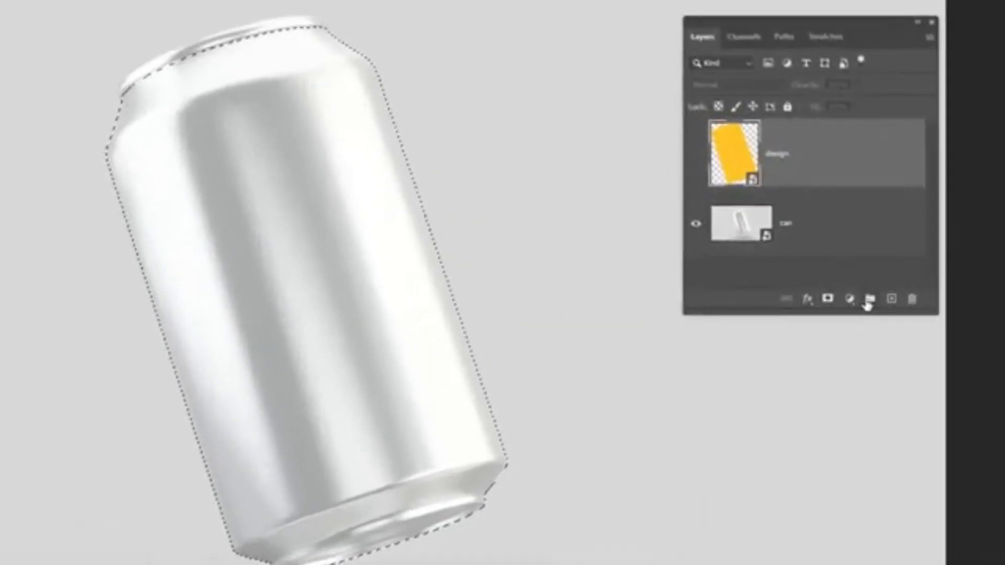
Create a layer group masked by the can selection and move the design layer into it, with the layer visible.
{"action": "left_click", "coordinate": [887, 286]}
{"action": "left_click", "coordinate": [829, 299]}
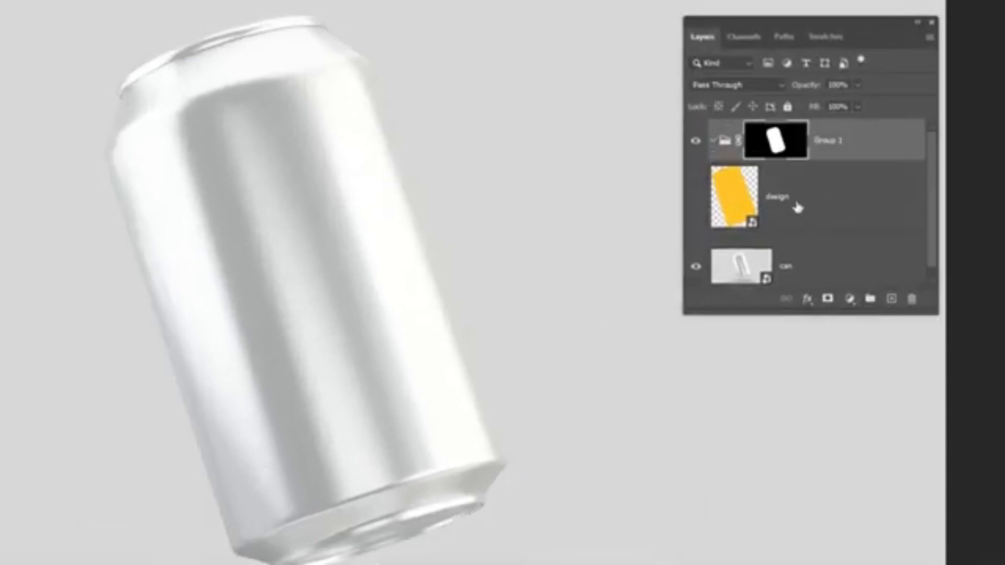
{"action": "left_click_drag", "start_coordinate": [812, 198], "coordinate": [828, 168]}
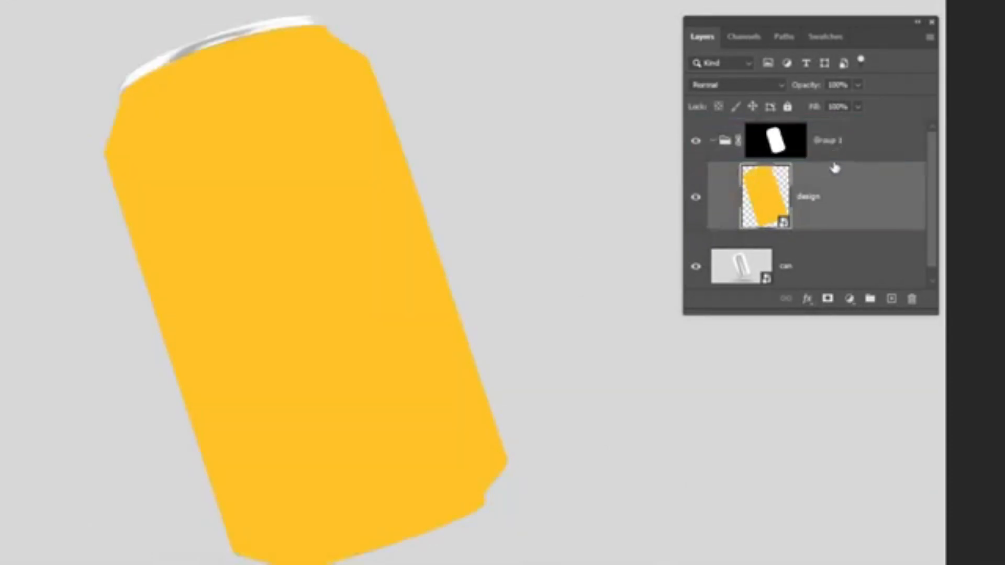
Open the design smart object's contents and place the design image from the freepik folder above the yellow rectangle.
{"action": "left_click_drag", "start_coordinate": [850, 17], "coordinate": [705, 1]}
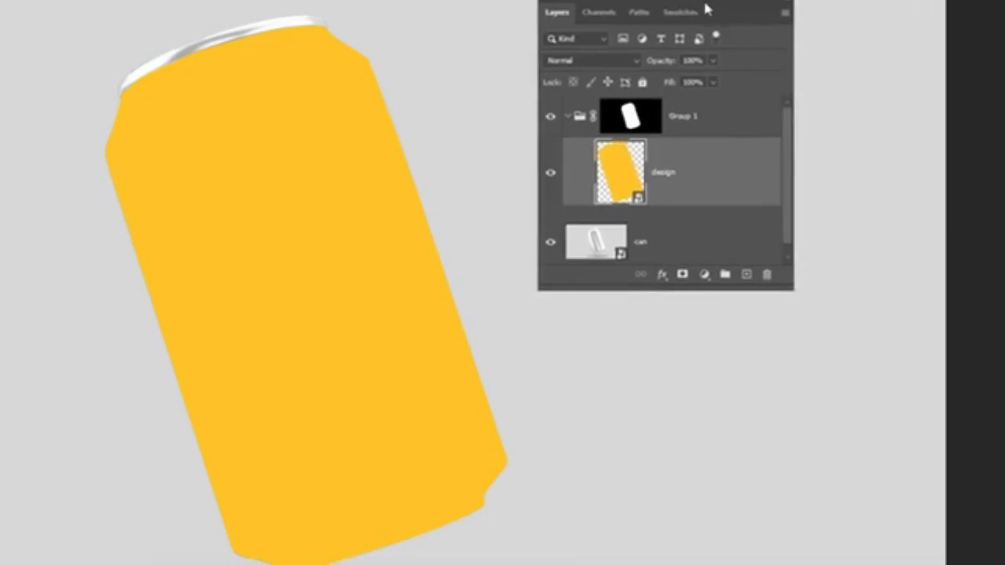
{"action": "double_click", "coordinate": [627, 178]}
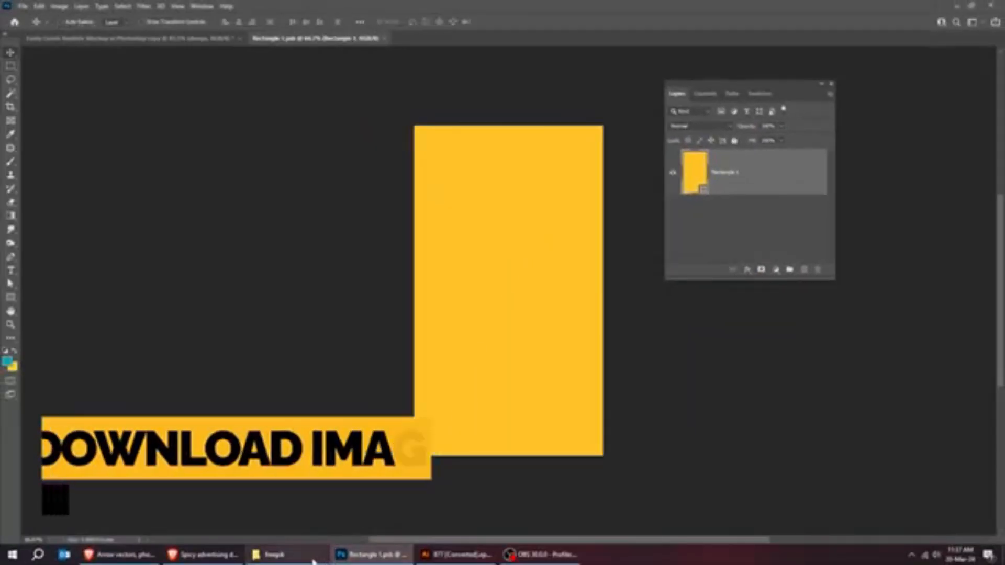
{"action": "left_click", "coordinate": [313, 555]}
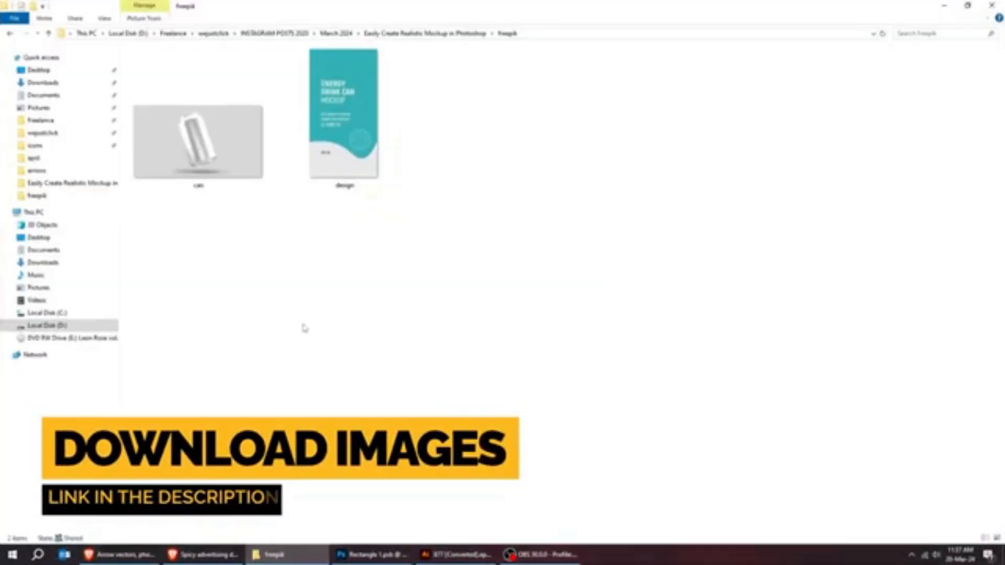
{"action": "left_click_drag", "start_coordinate": [343, 121], "coordinate": [466, 347]}
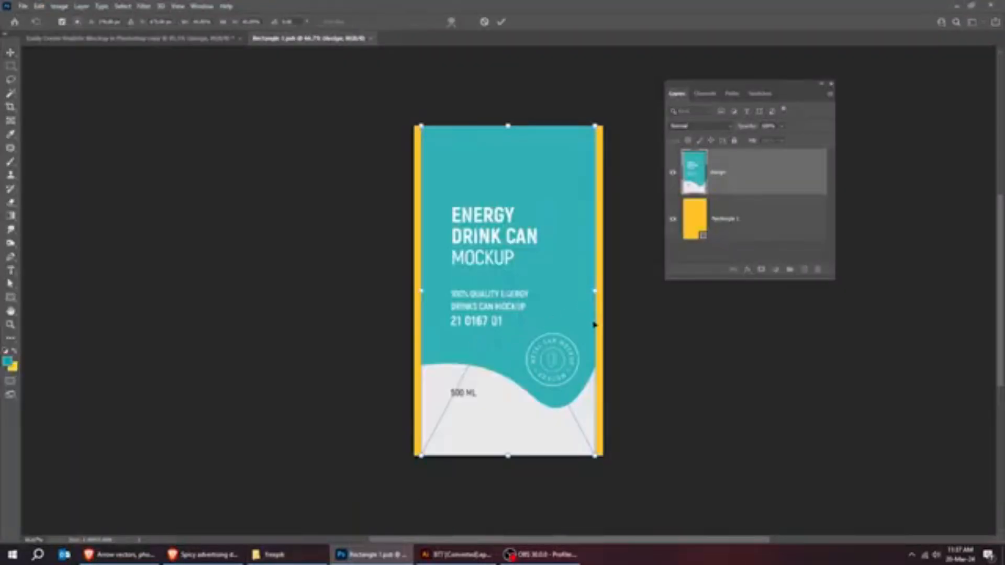
Enlarge the placed artwork to cover the whole yellow rectangle, commit it, and save and close the smart object.
{"action": "left_click_drag", "start_coordinate": [597, 458], "coordinate": [610, 471]}
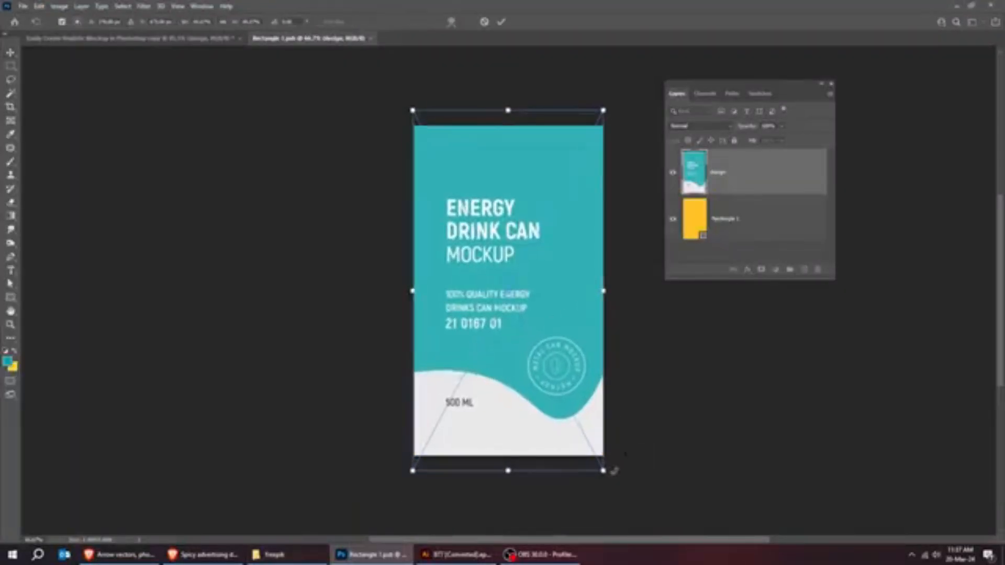
{"action": "key", "text": "Return"}
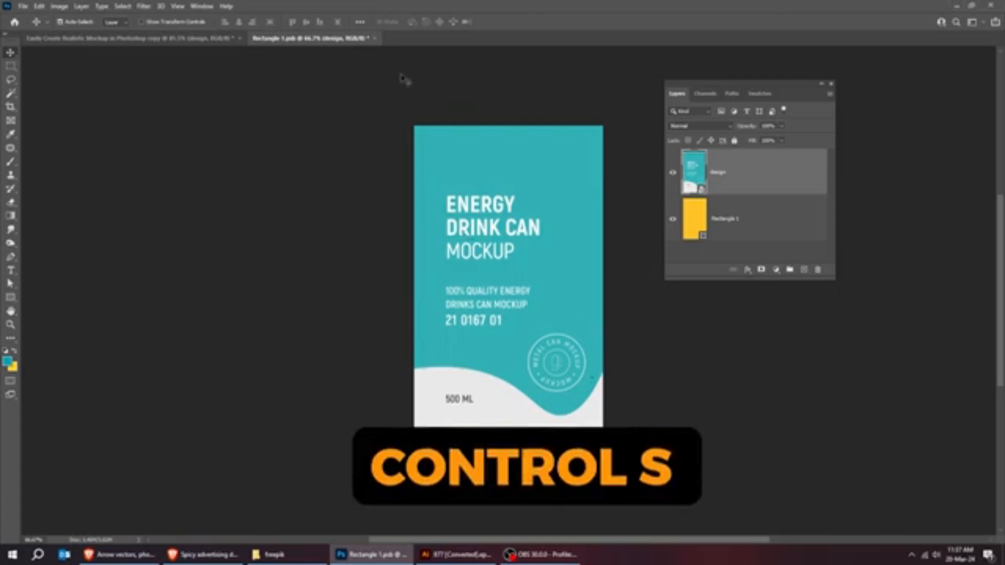
{"action": "key", "text": "ctrl+s"}
{"action": "left_click", "coordinate": [375, 38]}
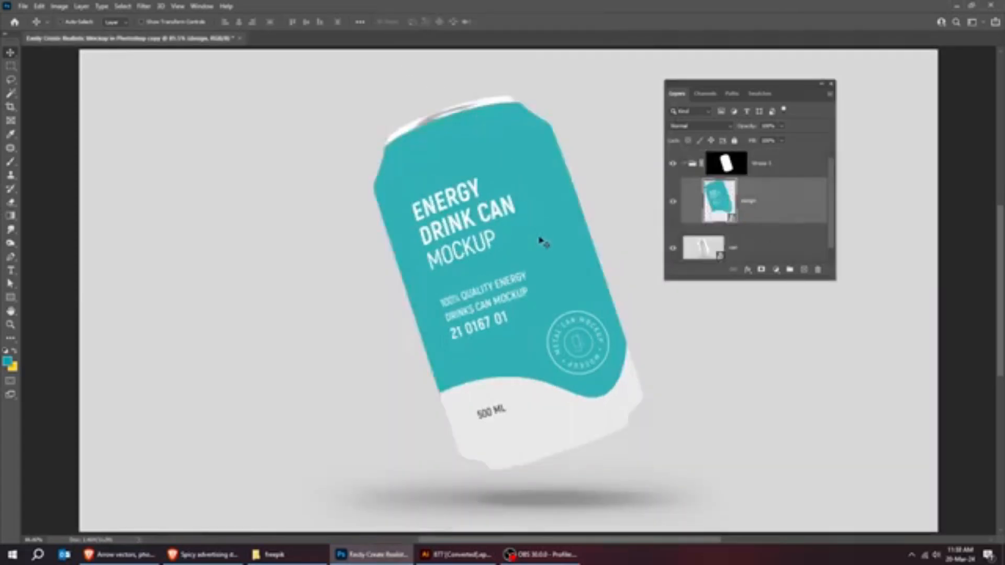
Set the design layer's blend mode to Linear Burn and make the layer list taller.
{"action": "left_click", "coordinate": [696, 126]}
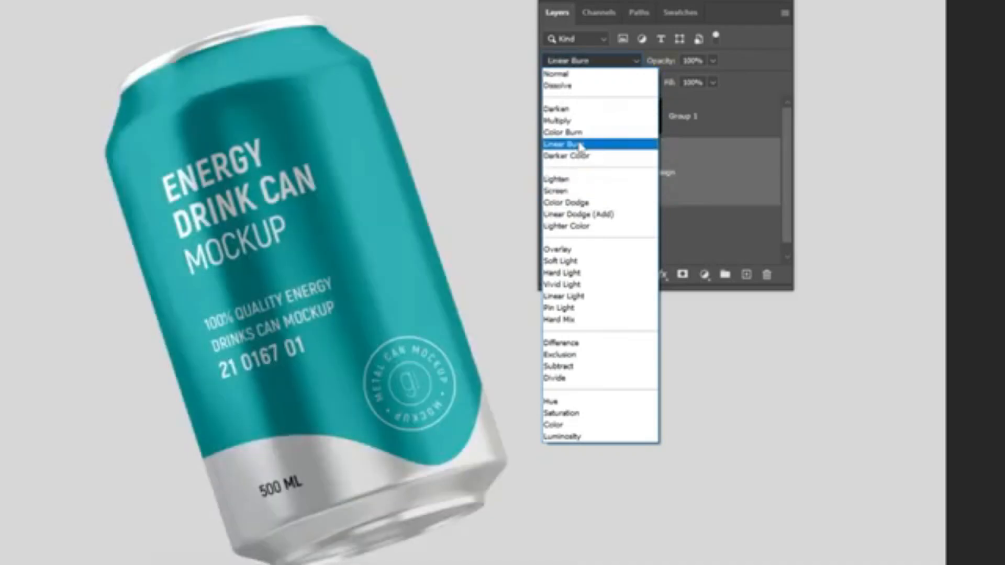
{"action": "left_click", "coordinate": [580, 146]}
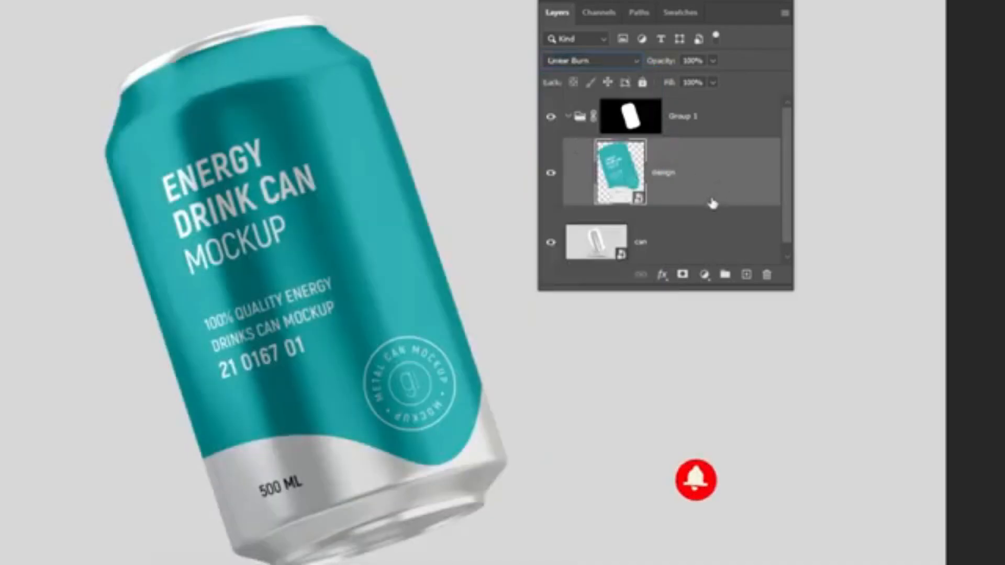
{"action": "left_click_drag", "start_coordinate": [792, 285], "coordinate": [811, 414]}
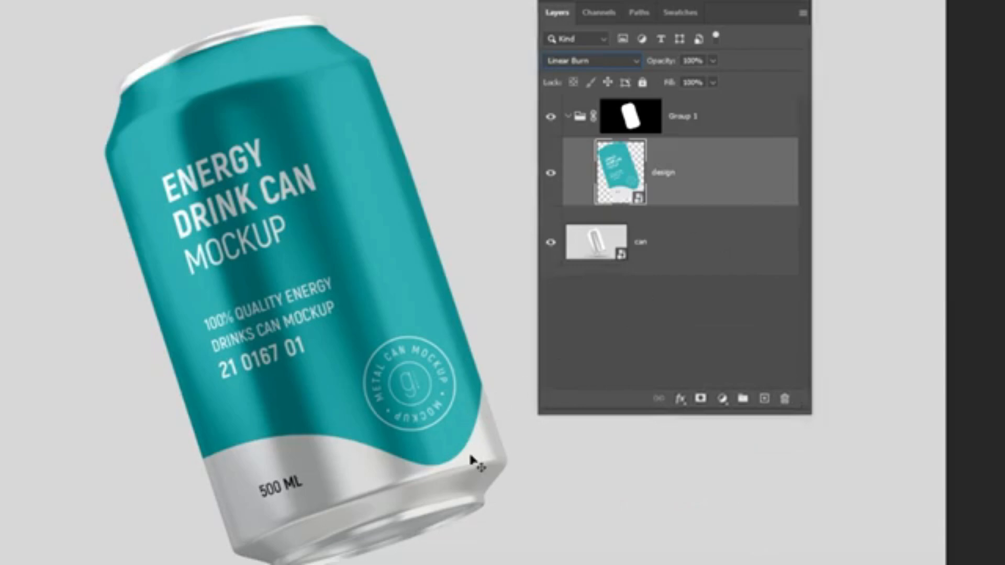
Select the can layer and load the saved can channel as a new selection around the whole can.
{"action": "left_click", "coordinate": [694, 243]}
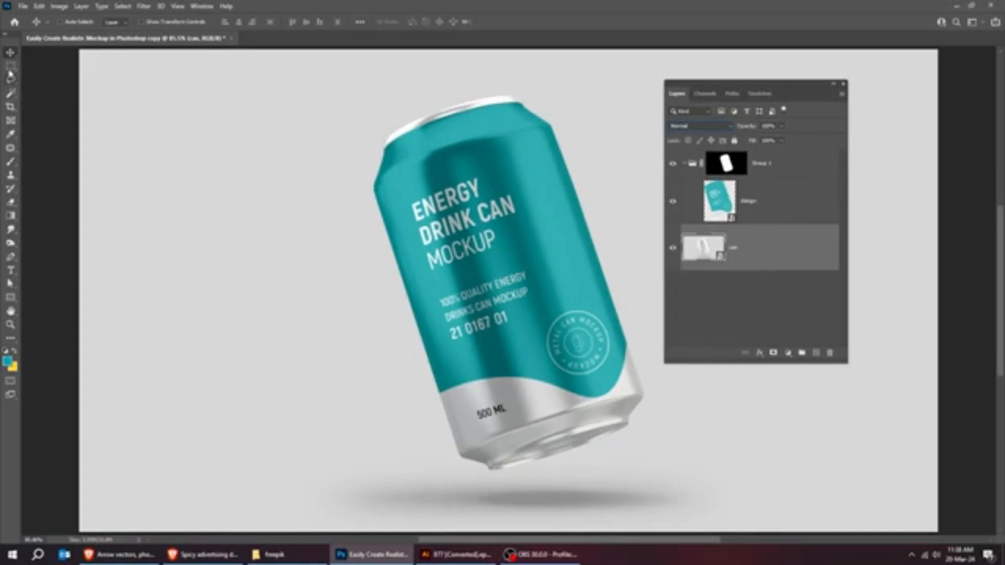
{"action": "right_click", "coordinate": [429, 236]}
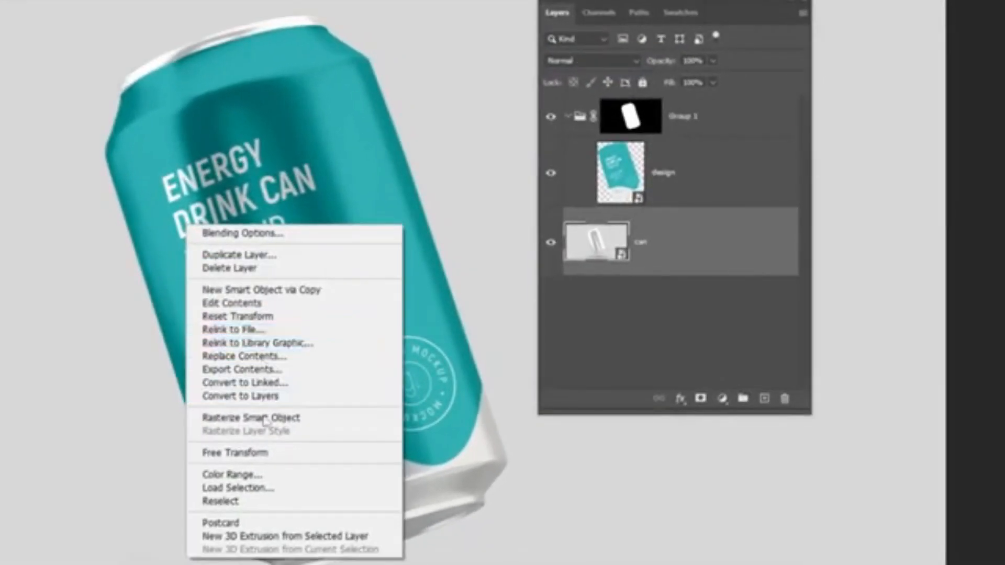
{"action": "left_click", "coordinate": [270, 487]}
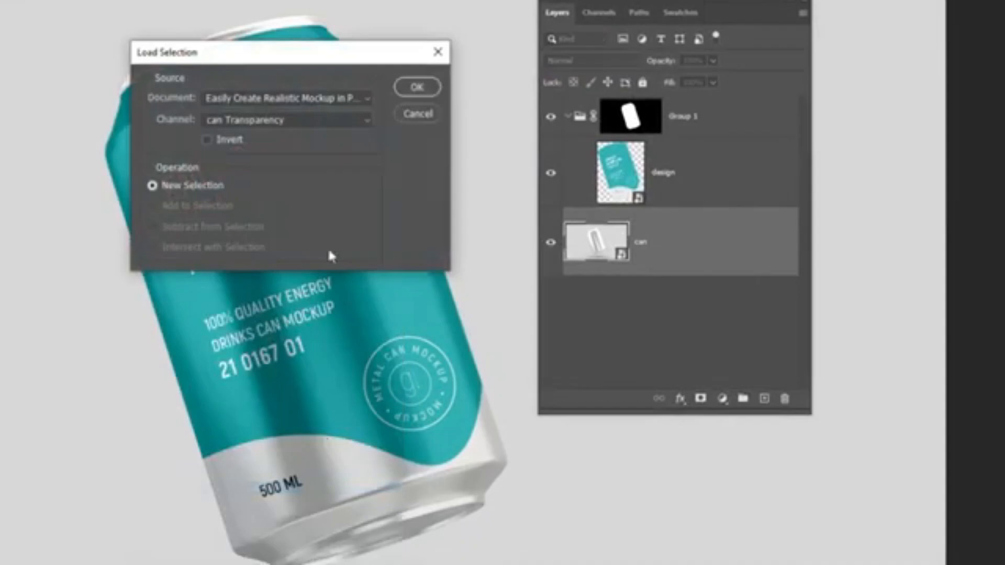
{"action": "left_click", "coordinate": [287, 122]}
{"action": "left_click", "coordinate": [283, 162]}
{"action": "left_click", "coordinate": [411, 86]}
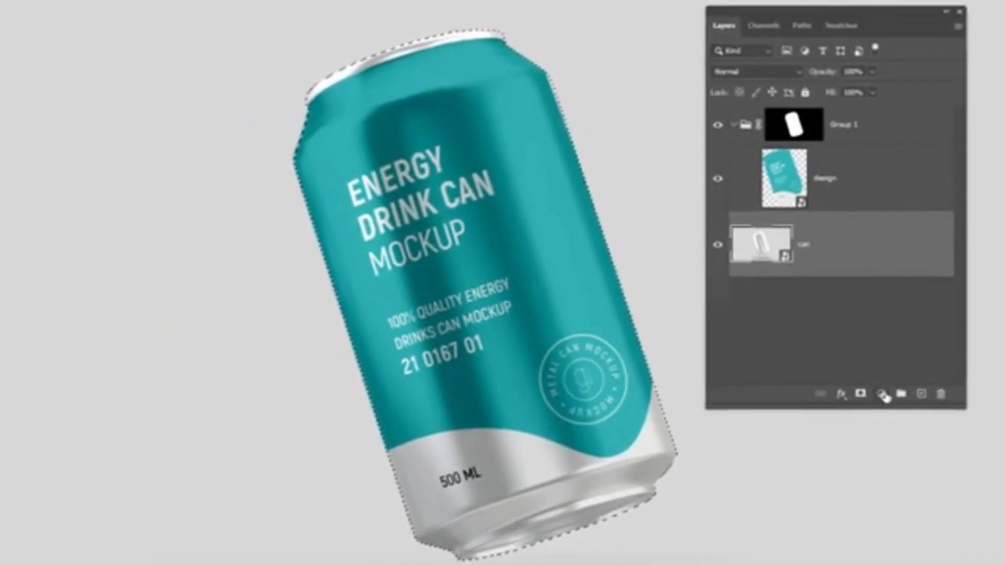
Add a Solid Color fill layer in teal 009fae above the can layer, masked by the can selection.
{"action": "left_click", "coordinate": [883, 396]}
{"action": "left_click", "coordinate": [904, 402]}
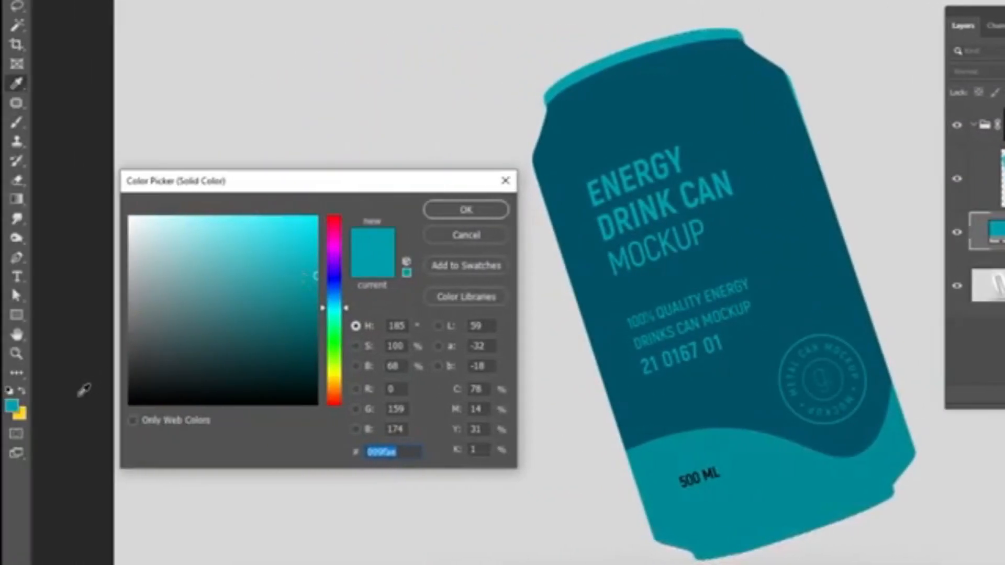
{"action": "left_click", "coordinate": [12, 404]}
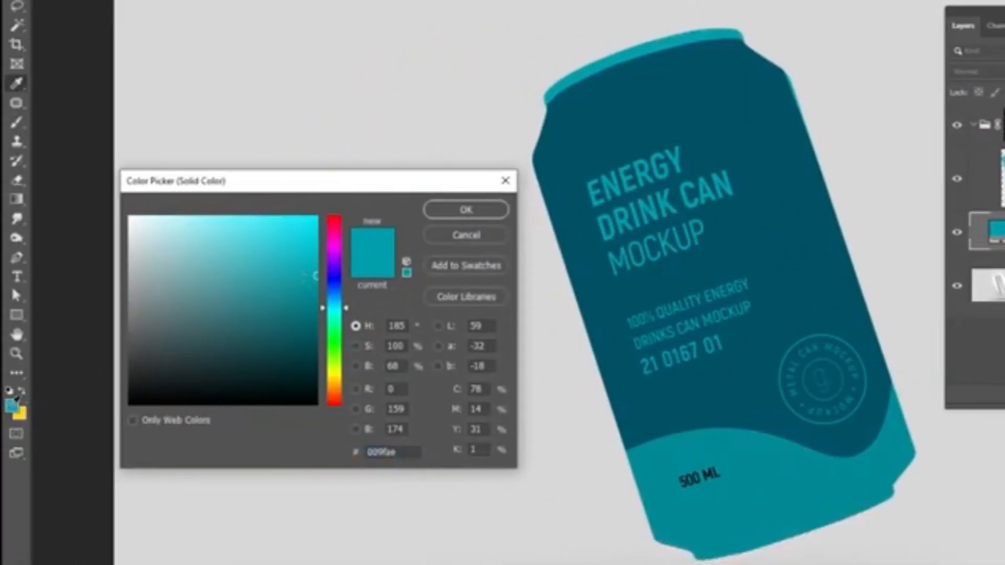
{"action": "left_click", "coordinate": [446, 208]}
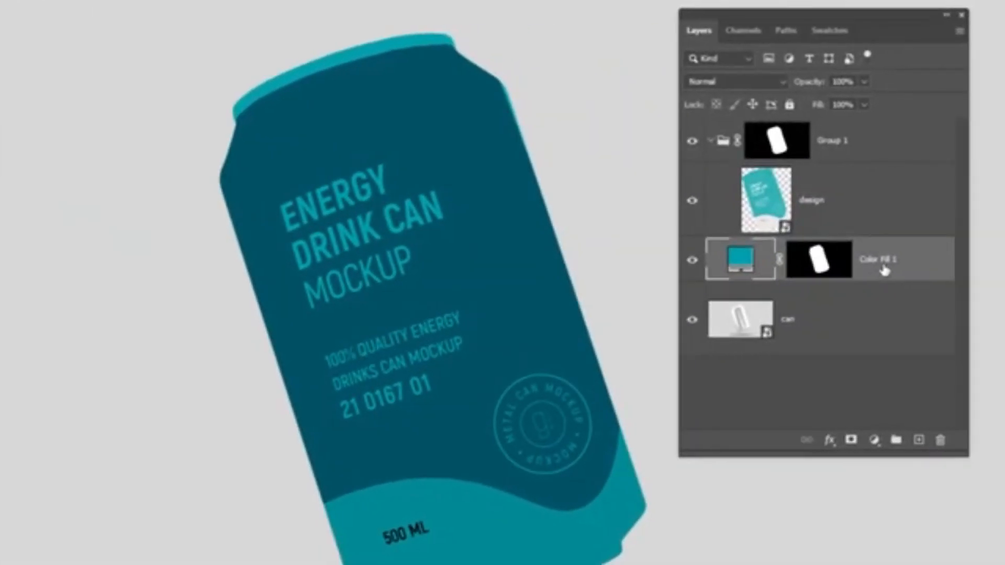
Invert the colour fill layer's mask so the teal covers the background instead of the can.
{"action": "left_click", "coordinate": [820, 261]}
{"action": "key", "text": "ctrl+i"}
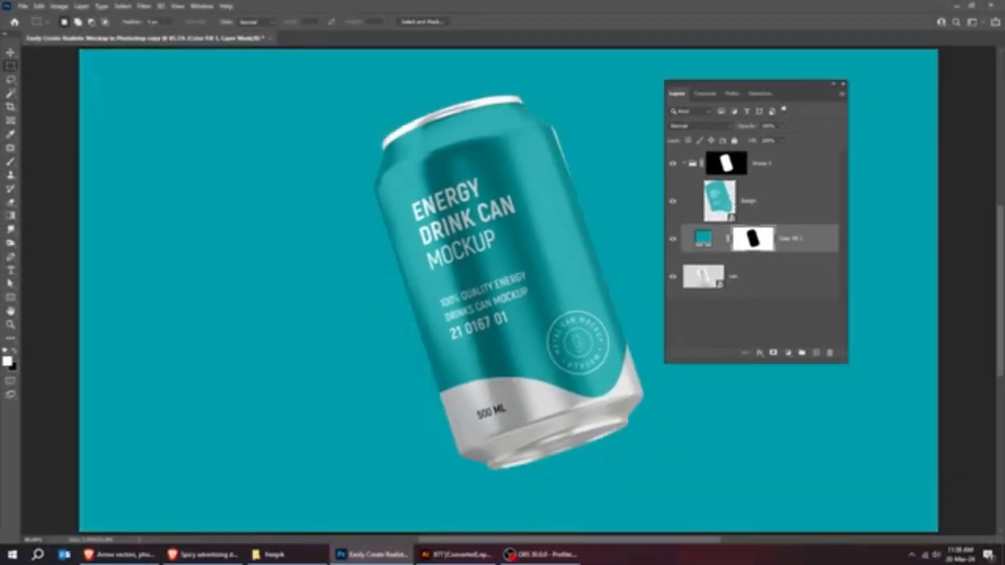
Set the blend mode of the teal colour fill layer to Linear Burn.
{"action": "key", "text": "v"}
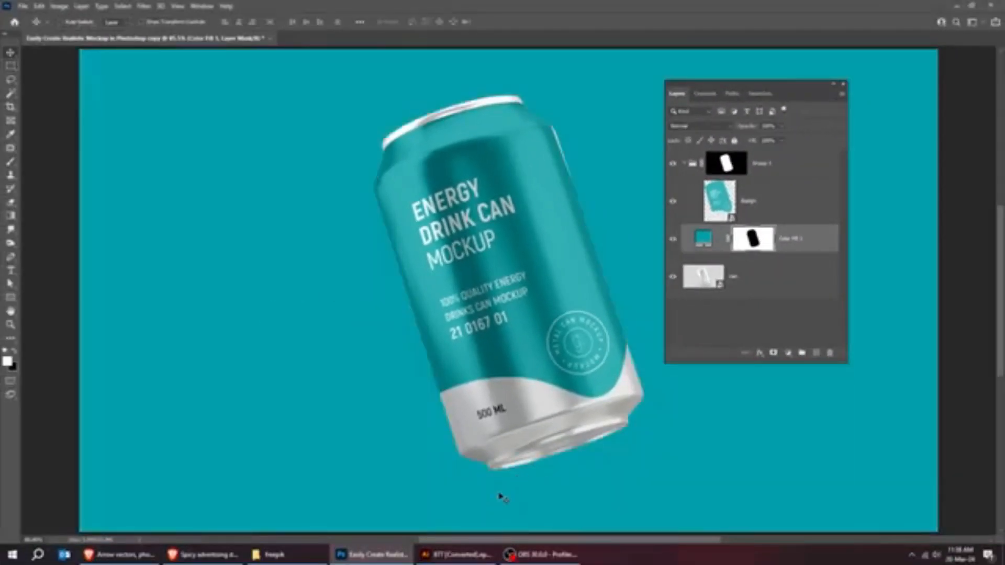
{"action": "left_click", "coordinate": [700, 126]}
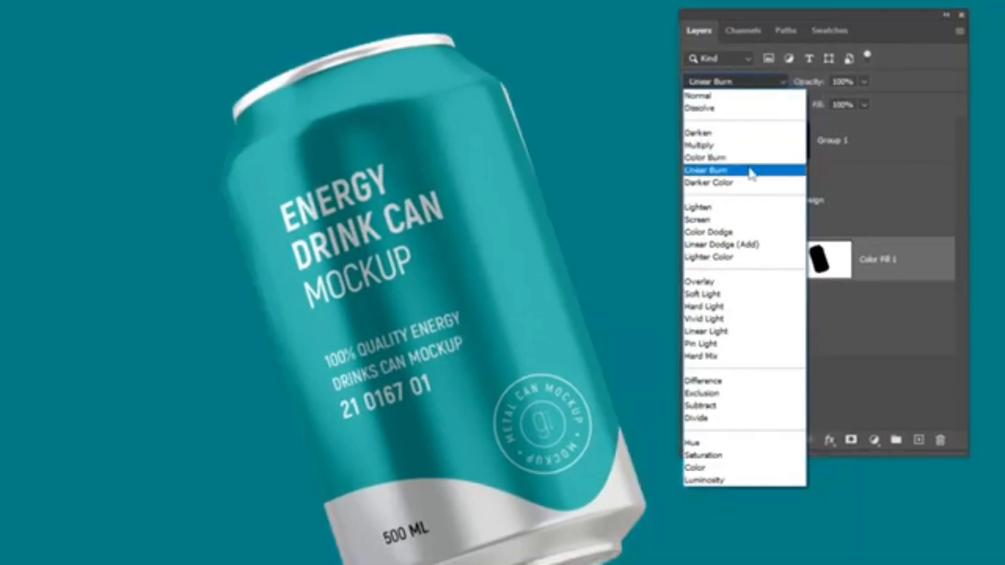
{"action": "left_click", "coordinate": [752, 171]}
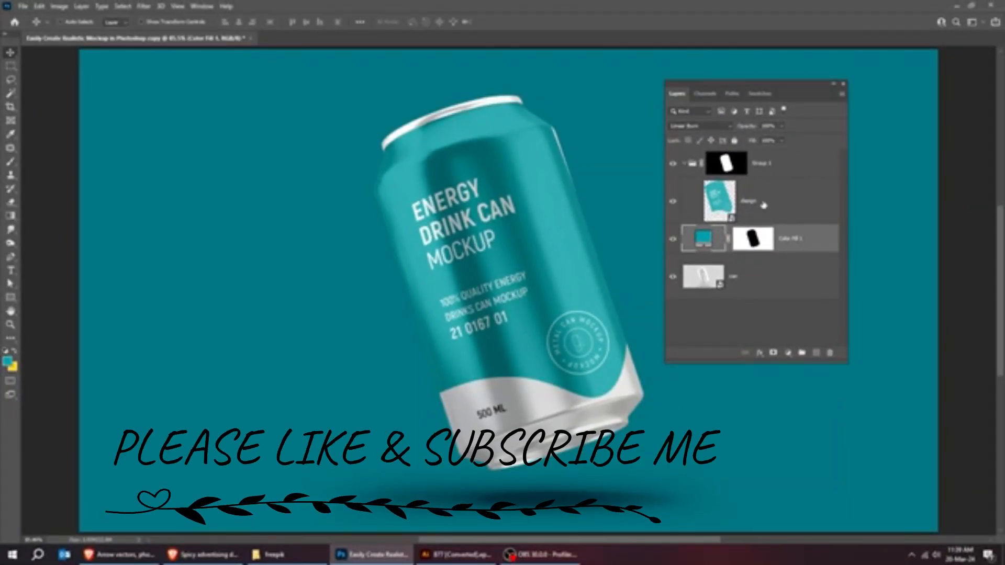
Duplicate the can layer and place the copy inside Group 1, directly above the design layer.
{"action": "left_click", "coordinate": [739, 184]}
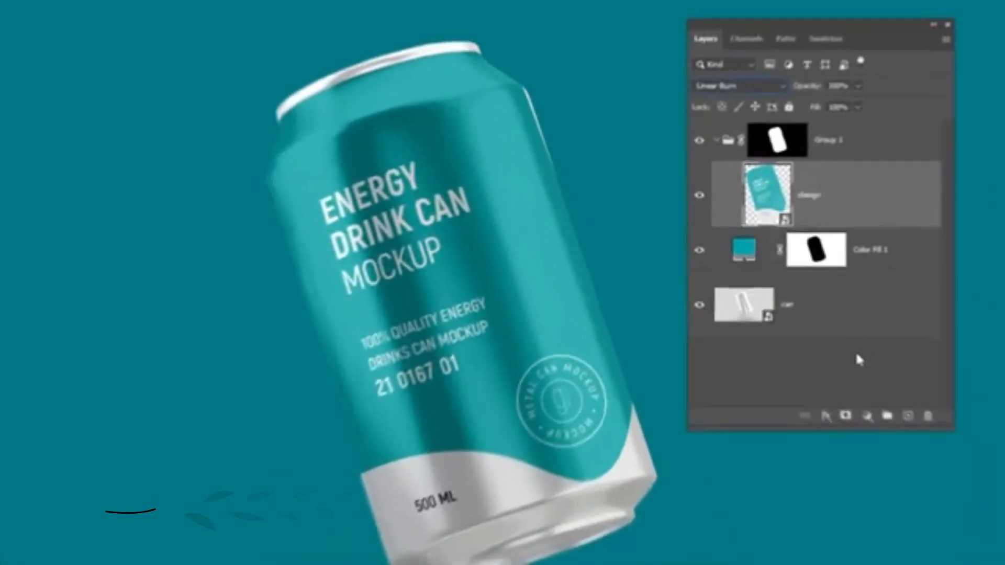
{"action": "left_click", "coordinate": [853, 320]}
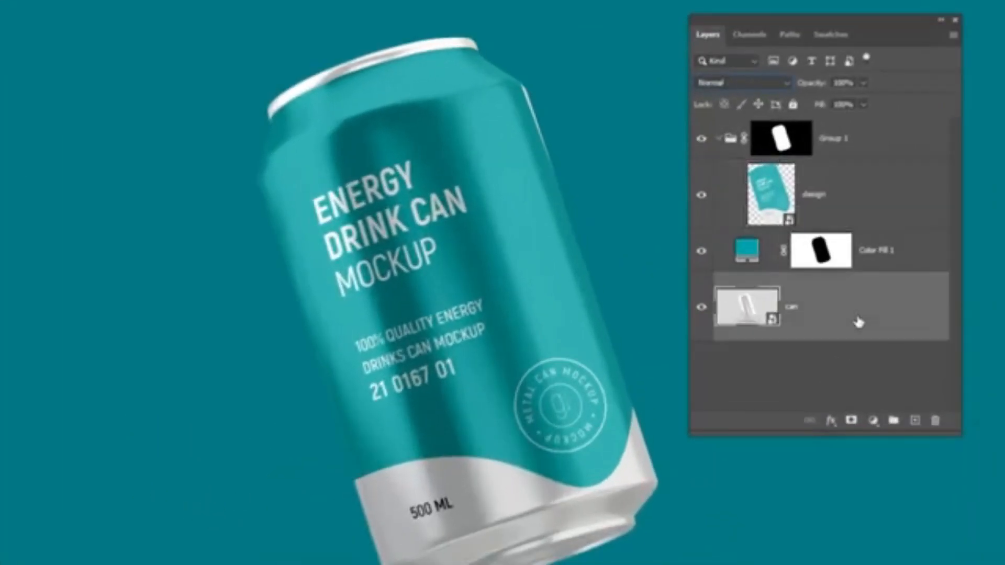
{"action": "key", "text": "ctrl+j"}
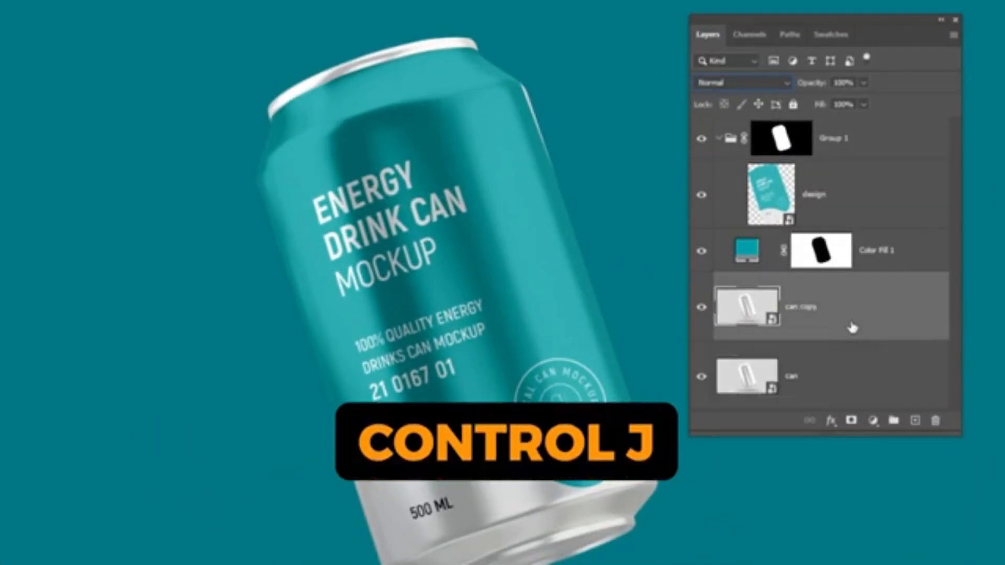
{"action": "key", "text": "ctrl+shift+bracketright"}
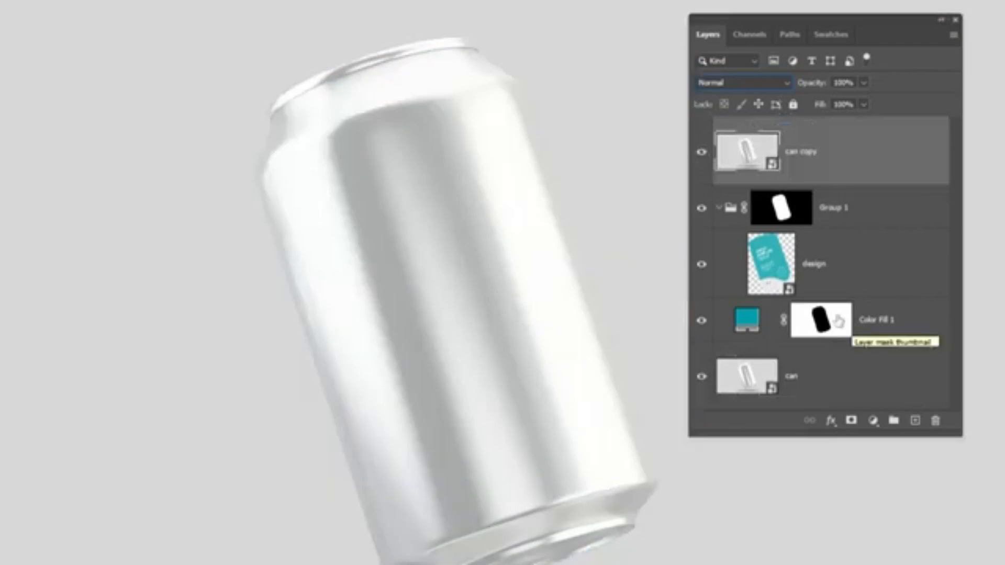
{"action": "left_click_drag", "start_coordinate": [848, 157], "coordinate": [853, 246]}
{"action": "right_click", "coordinate": [832, 208]}
{"action": "left_click", "coordinate": [915, 177]}
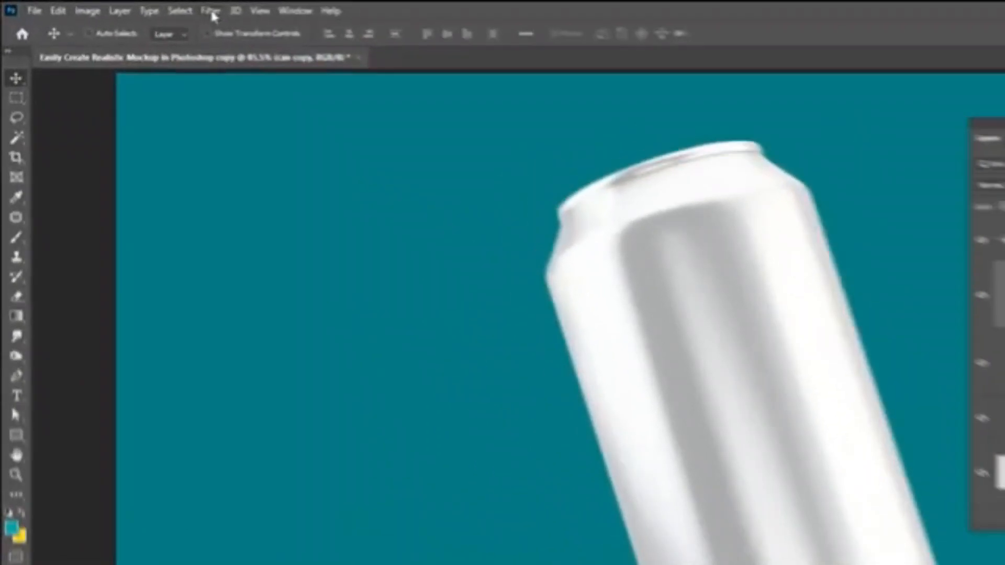
Apply a Camera Raw filter to the duplicated can layer with Exposure -4.10 and Whites +67.
{"action": "left_click", "coordinate": [212, 12]}
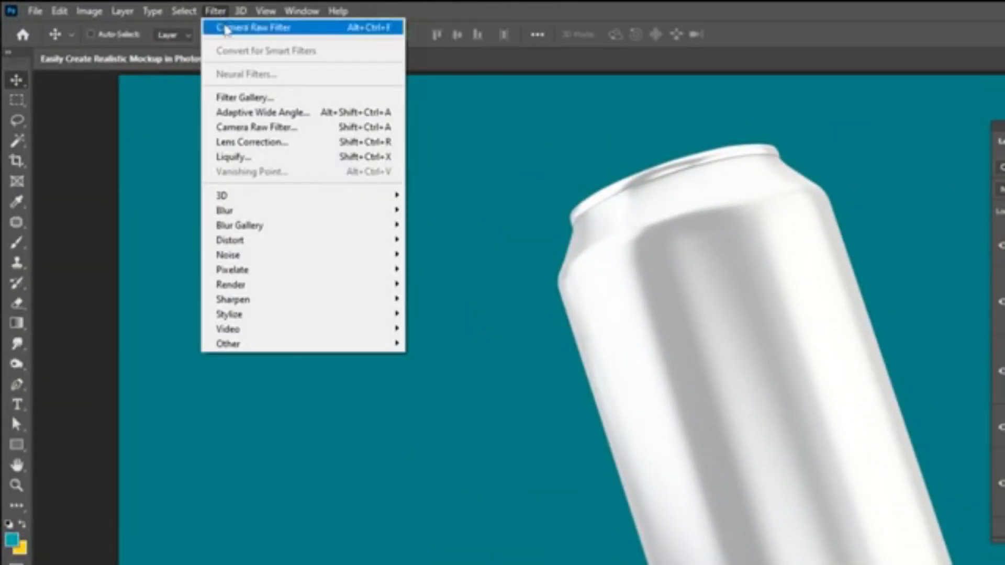
{"action": "left_click", "coordinate": [224, 26]}
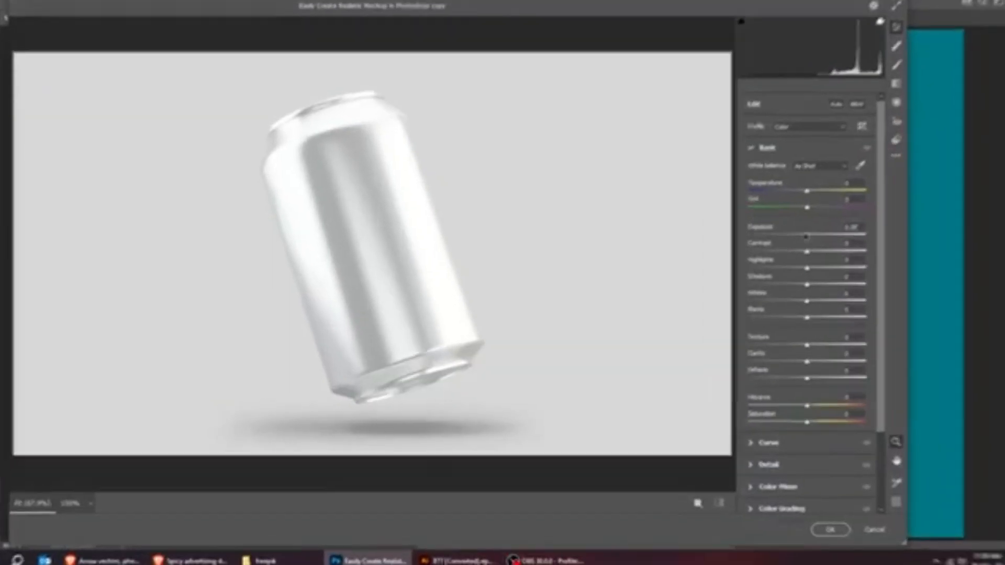
{"action": "left_click_drag", "start_coordinate": [820, 254], "coordinate": [773, 255]}
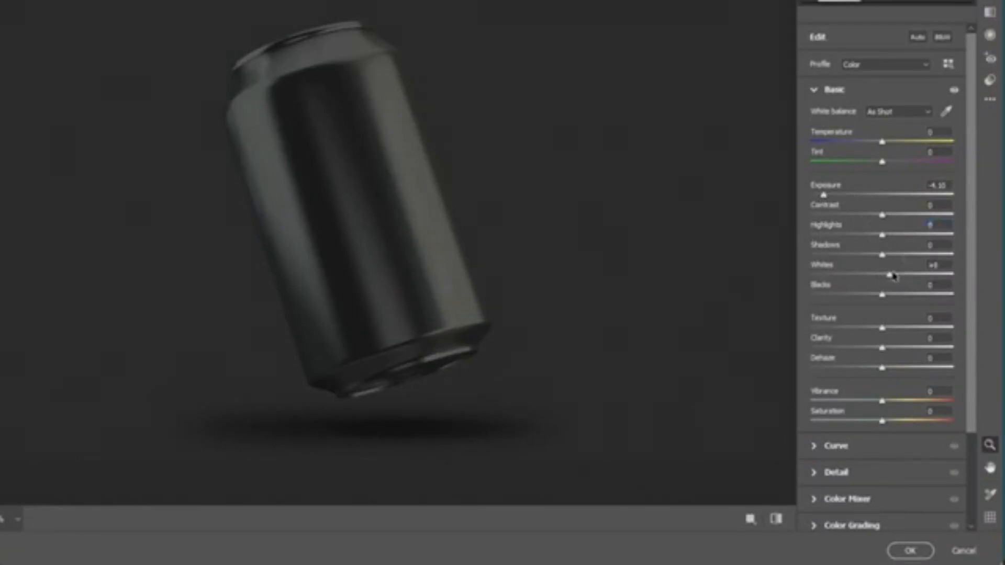
{"action": "left_click_drag", "start_coordinate": [894, 276], "coordinate": [935, 276]}
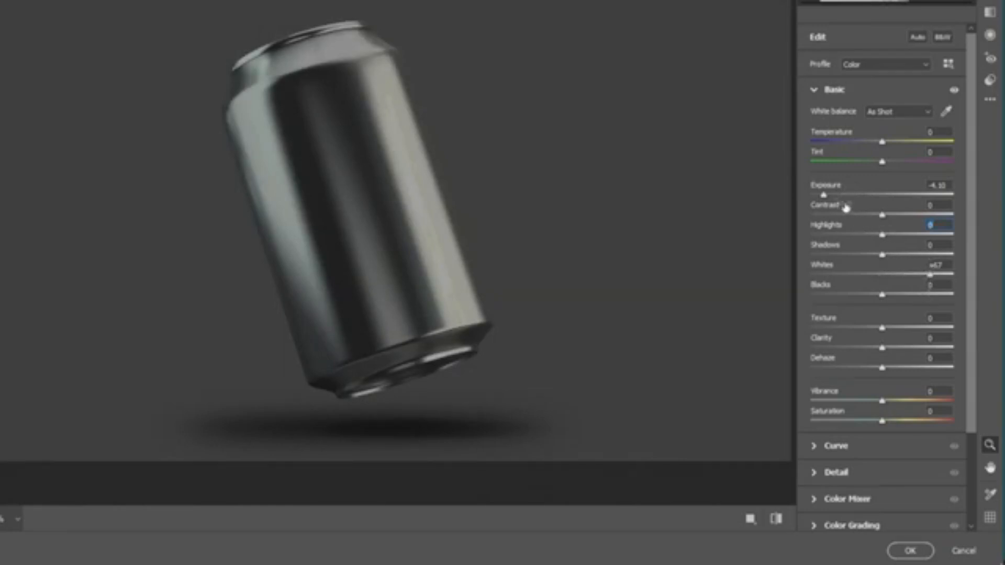
{"action": "left_click", "coordinate": [911, 550]}
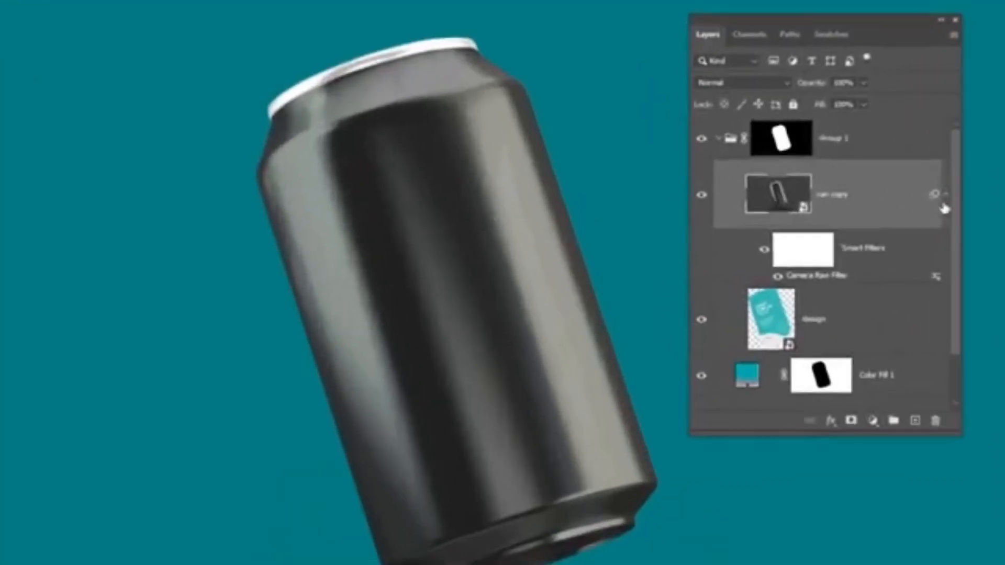
Collapse the duplicated can layer's smart filter list and set the layer's blend mode to Screen.
{"action": "left_click", "coordinate": [835, 201]}
{"action": "left_click", "coordinate": [754, 84]}
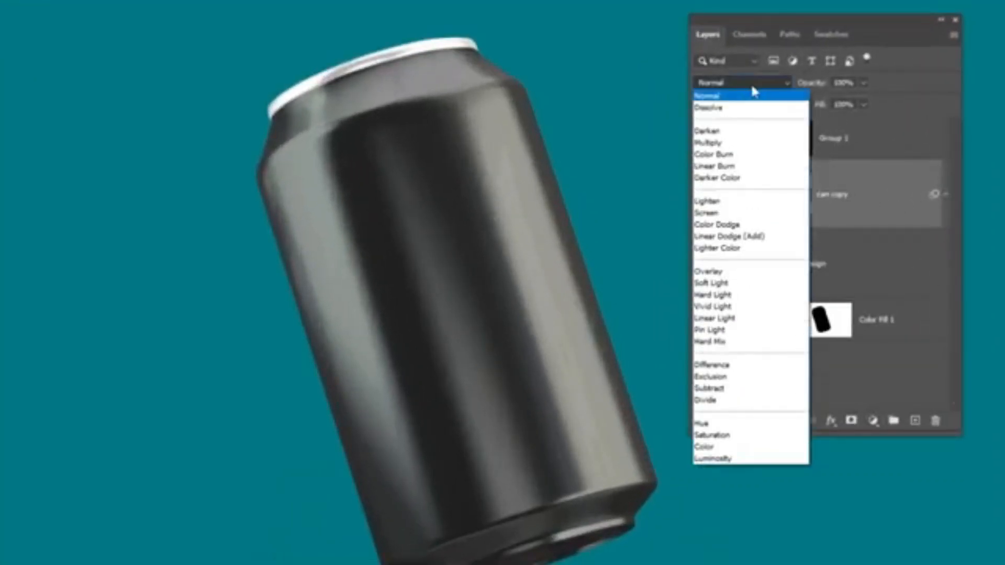
{"action": "left_click", "coordinate": [728, 214]}
Reduce the duplicated can layer's fill to about 50% and compare the can with that layer hidden and shown.
{"action": "left_click", "coordinate": [864, 104]}
{"action": "mouse_move", "coordinate": [851, 122]}
{"action": "left_mouse_down"}
{"action": "mouse_move", "coordinate": [840, 126]}
{"action": "mouse_move", "coordinate": [854, 121]}
{"action": "left_mouse_up"}
{"action": "left_click", "coordinate": [702, 196]}
{"action": "left_click", "coordinate": [701, 196]}
{"action": "left_click", "coordinate": [864, 104]}
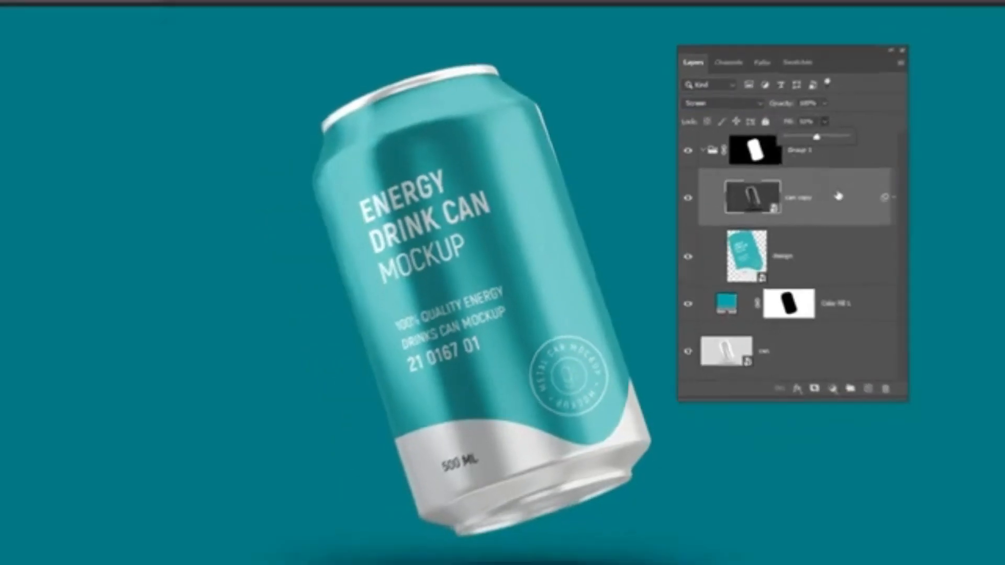